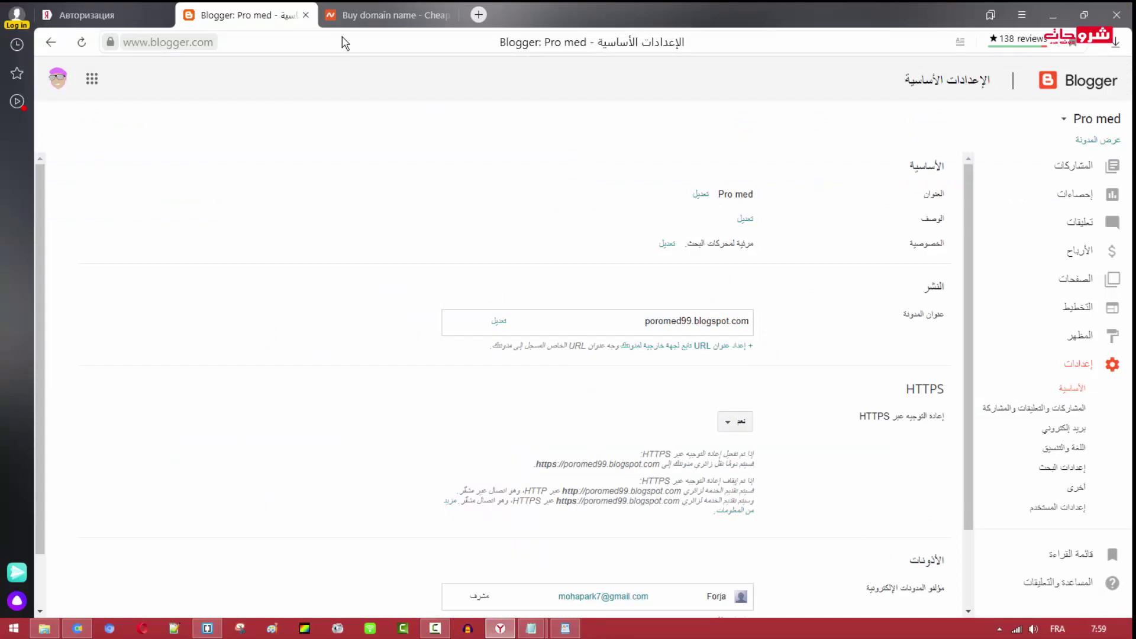
Step: Switch from the Blogger tab to Namecheap and open the account dashboard
{"action": "left_click", "coordinate": [1067, 171]}
{"action": "left_click", "coordinate": [441, 15]}
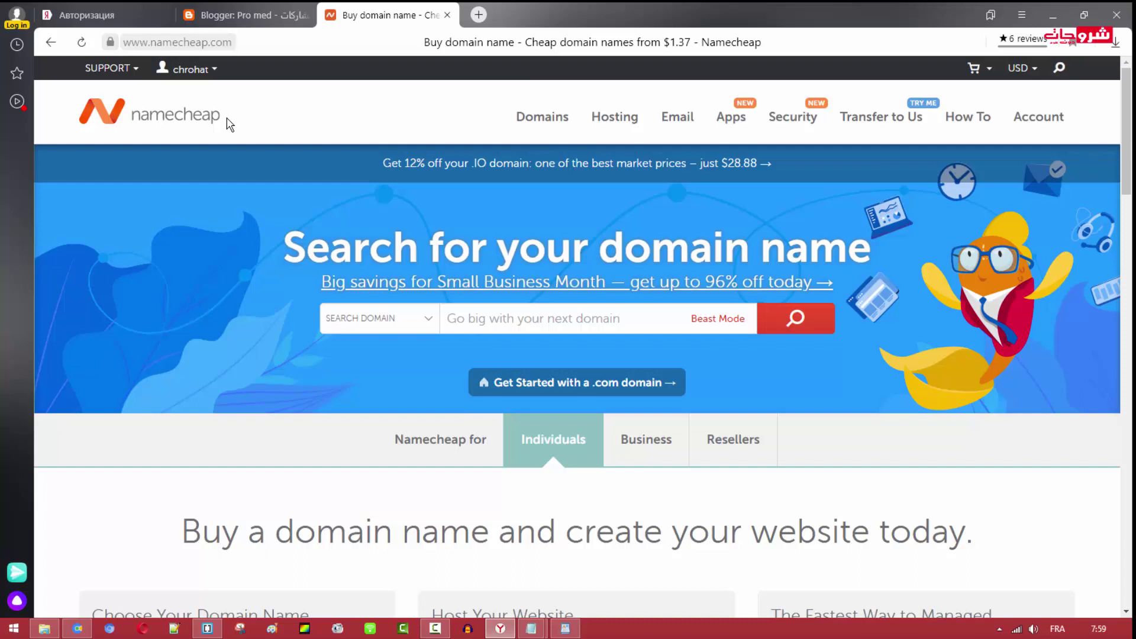
{"action": "mouse_move", "coordinate": [1039, 134]}
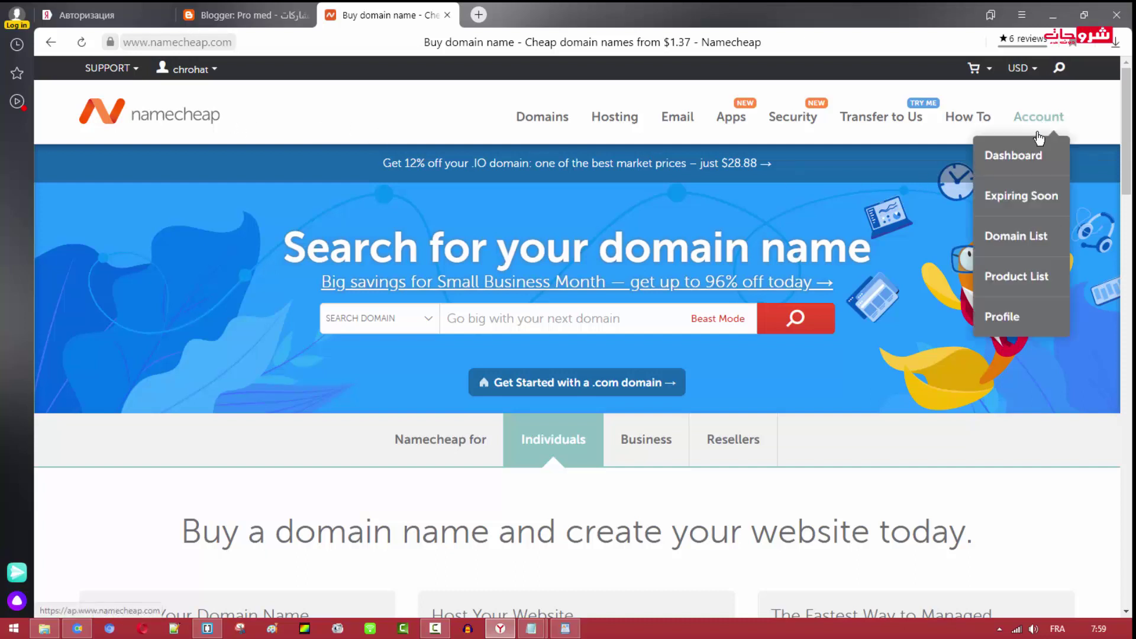
{"action": "left_click", "coordinate": [1027, 153]}
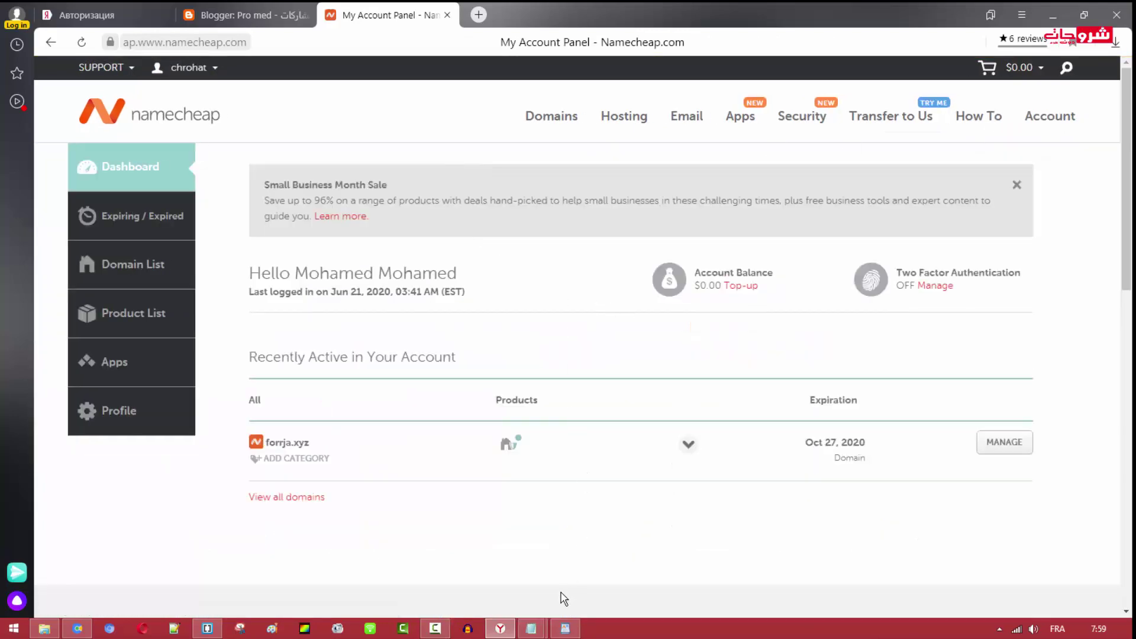
Step: Examine the main domain address and the subdomain address listed in the WordPad note
{"action": "left_click", "coordinate": [565, 629]}
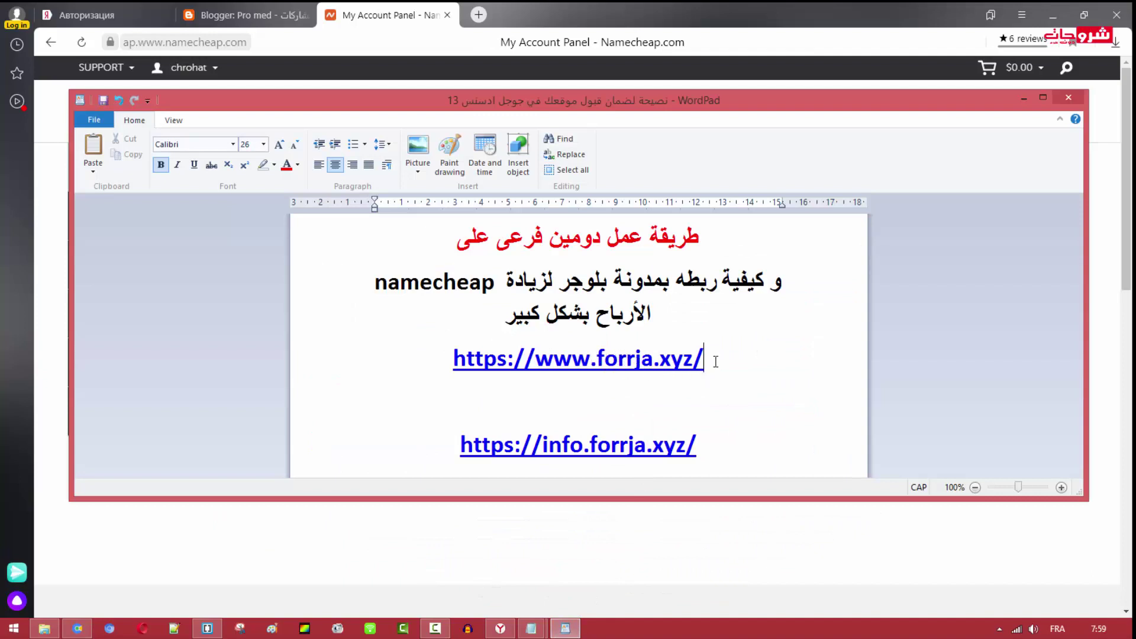
{"action": "left_click_drag", "start_coordinate": [716, 362], "coordinate": [478, 363]}
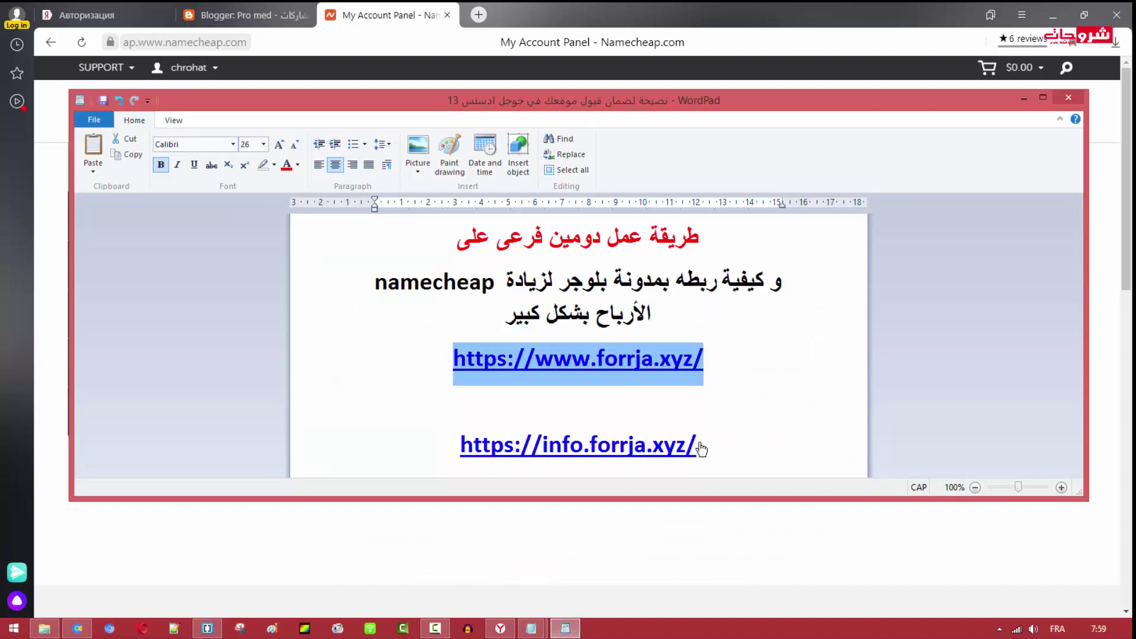
{"action": "left_click_drag", "start_coordinate": [706, 446], "coordinate": [461, 447]}
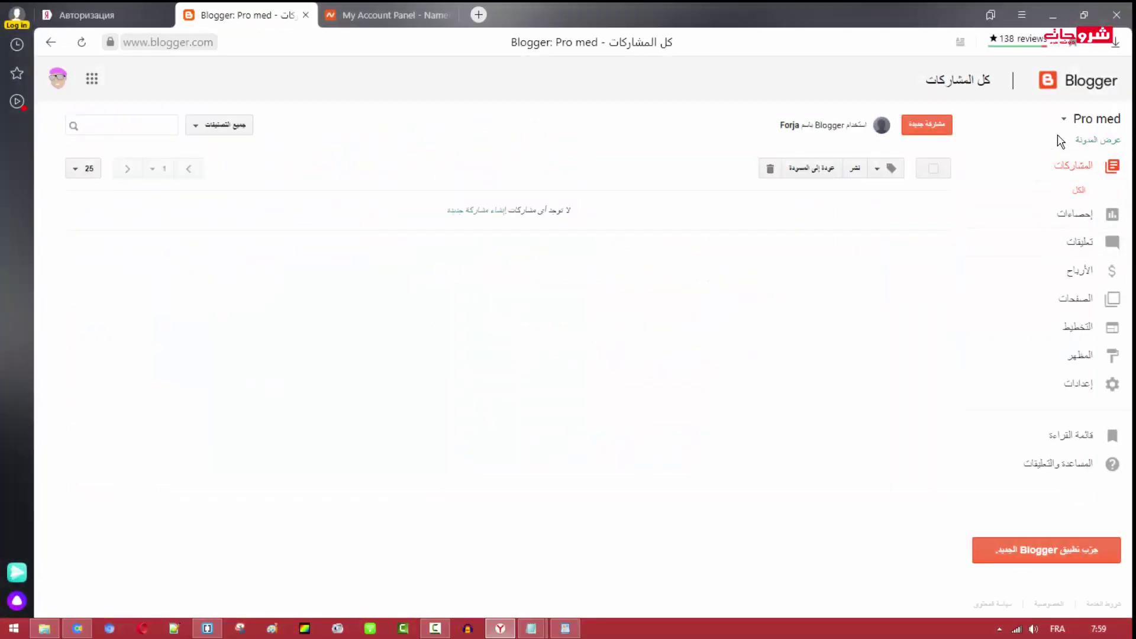
Step: Switch Blogger to the second listed blog and view its live page to check the site address
{"action": "left_click", "coordinate": [1064, 119]}
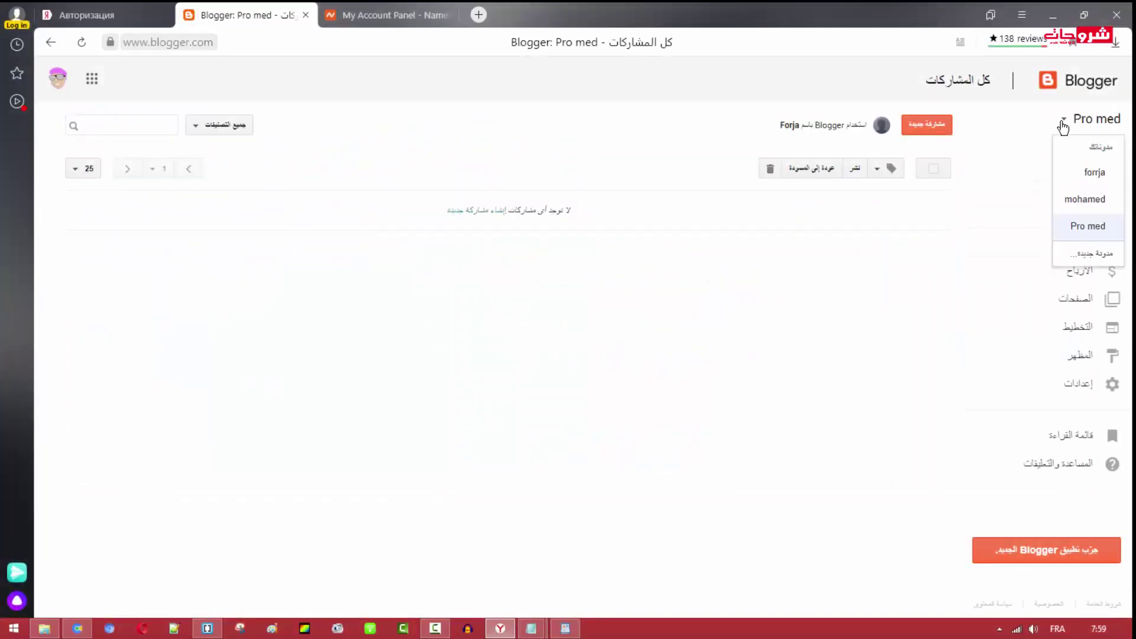
{"action": "left_click", "coordinate": [1094, 204]}
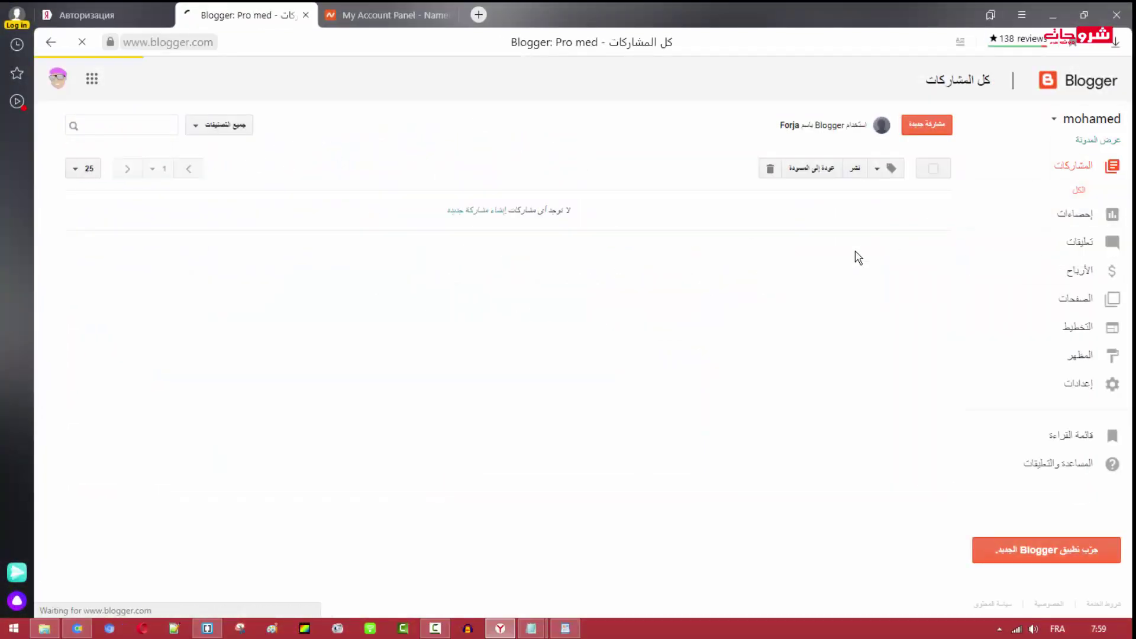
{"action": "left_click", "coordinate": [1096, 142]}
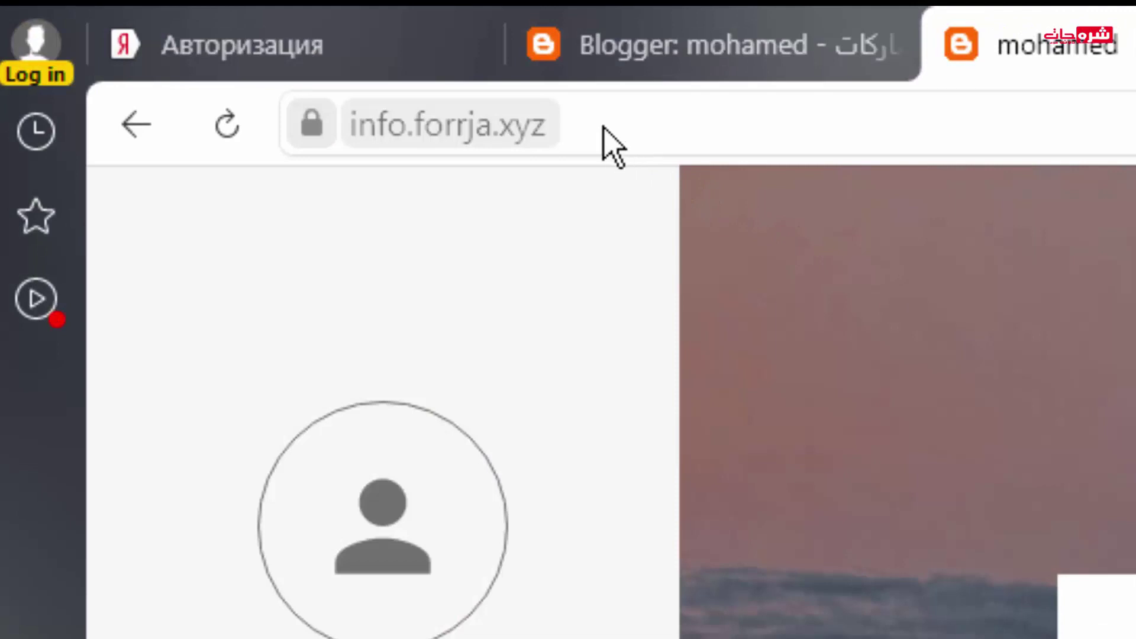
{"action": "left_click", "coordinate": [663, 124]}
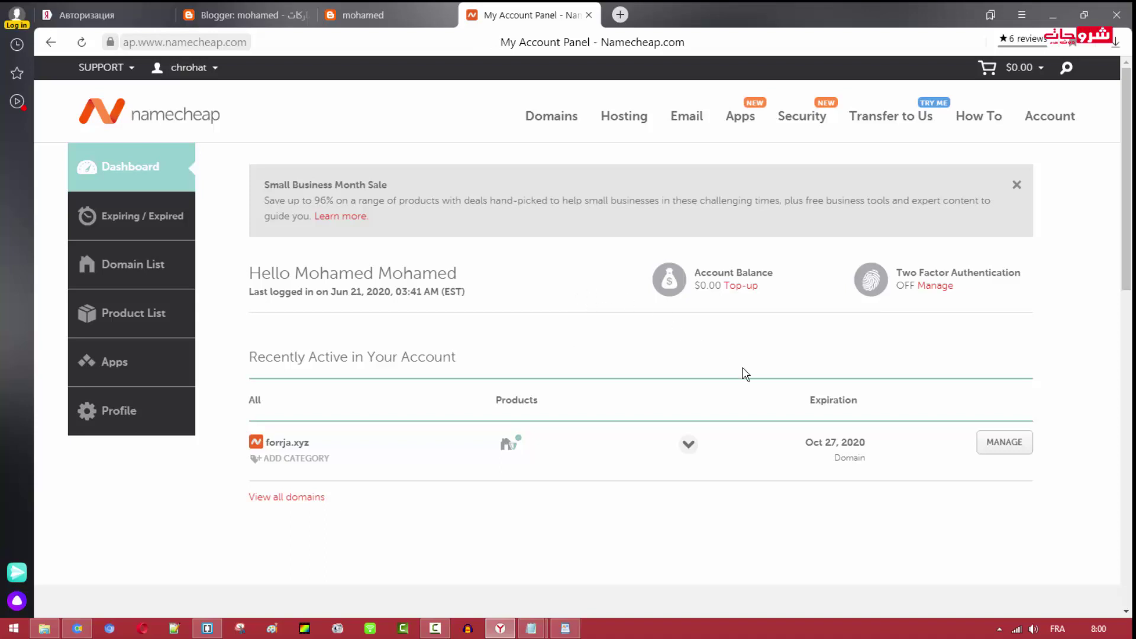
Step: Open the management page of the forrja.xyz domain in Namecheap and go to its Advanced DNS settings
{"action": "left_click", "coordinate": [1006, 447]}
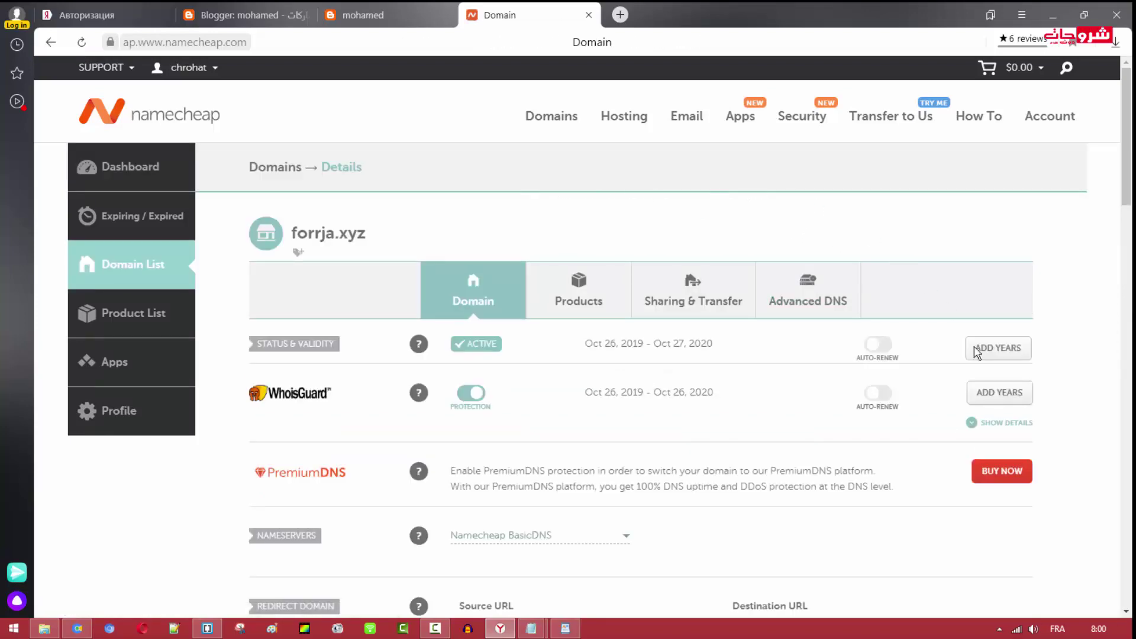
{"action": "left_click_drag", "start_coordinate": [375, 243], "coordinate": [290, 237]}
{"action": "left_click", "coordinate": [669, 238]}
{"action": "scroll", "coordinate": [911, 452], "scroll_direction": "down", "scroll_amount": 3}
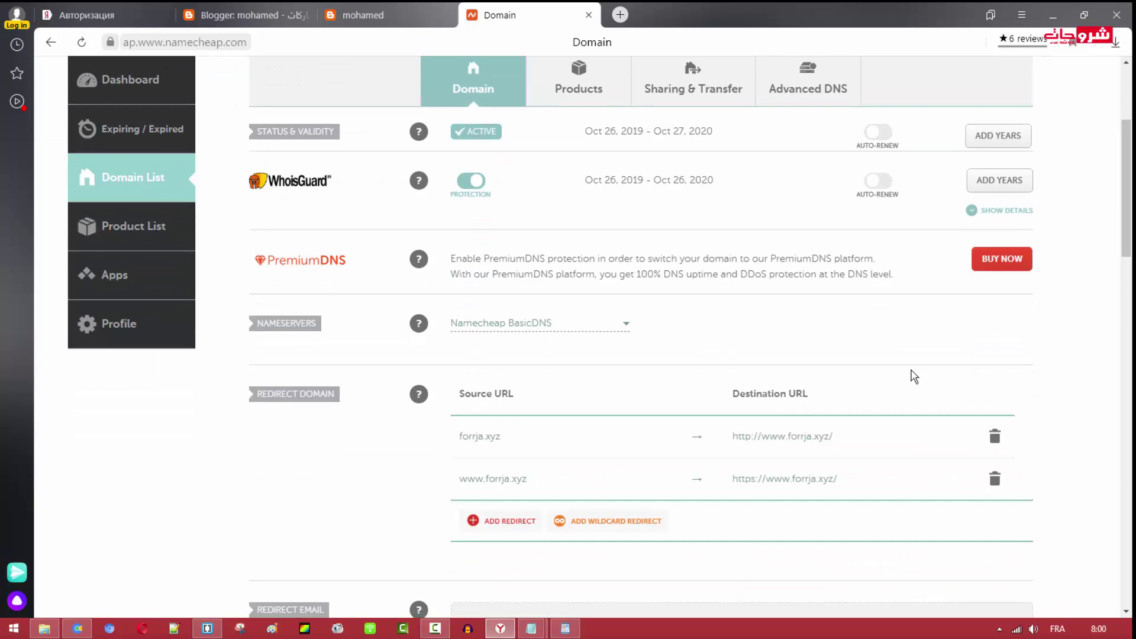
{"action": "scroll", "coordinate": [914, 375], "scroll_direction": "up", "scroll_amount": 3}
{"action": "scroll", "coordinate": [893, 403], "scroll_direction": "down", "scroll_amount": 4}
{"action": "scroll", "coordinate": [893, 413], "scroll_direction": "up", "scroll_amount": 3}
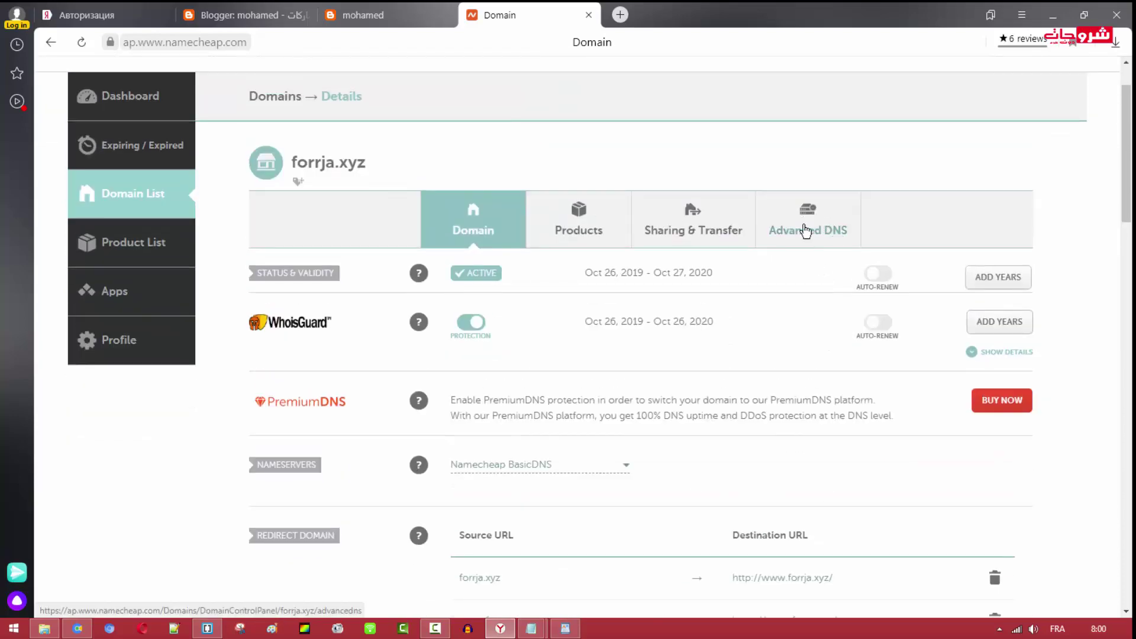
{"action": "left_click", "coordinate": [806, 231]}
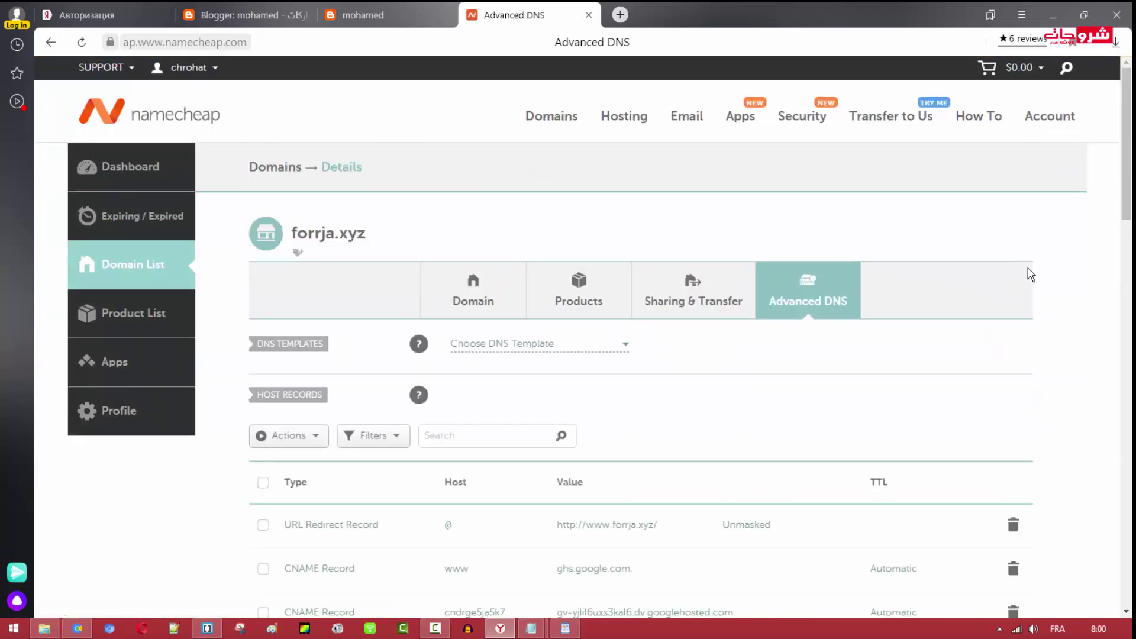
Step: Add a new host record for forrja.xyz and set its type to CNAME Record
{"action": "scroll", "coordinate": [1128, 242], "scroll_direction": "down", "scroll_amount": 5}
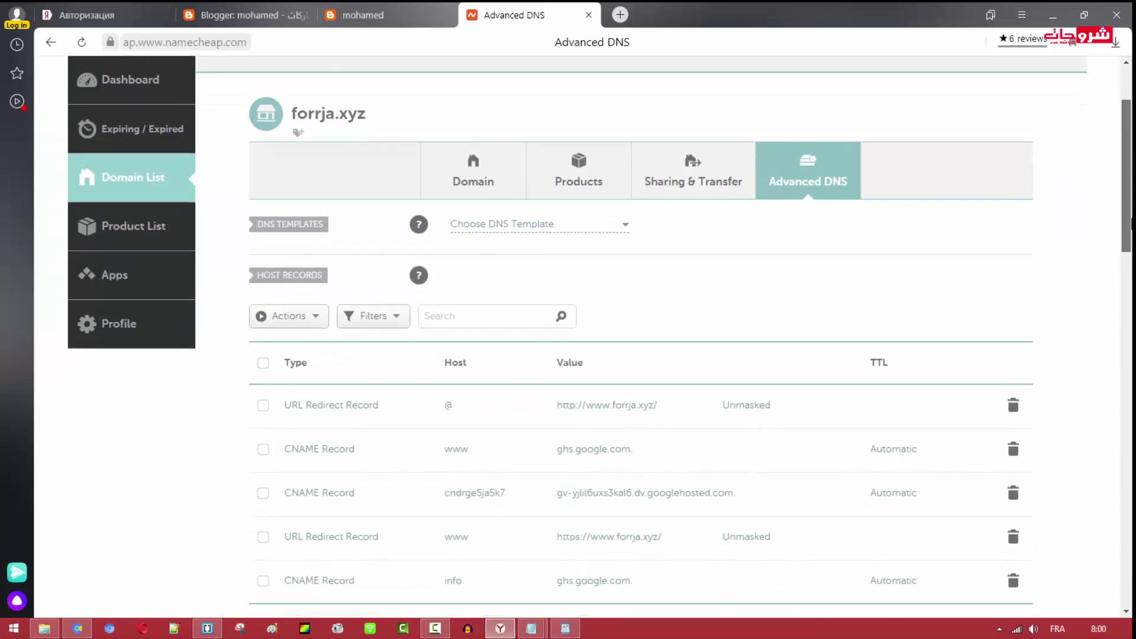
{"action": "scroll", "coordinate": [1128, 248], "scroll_direction": "down", "scroll_amount": 2}
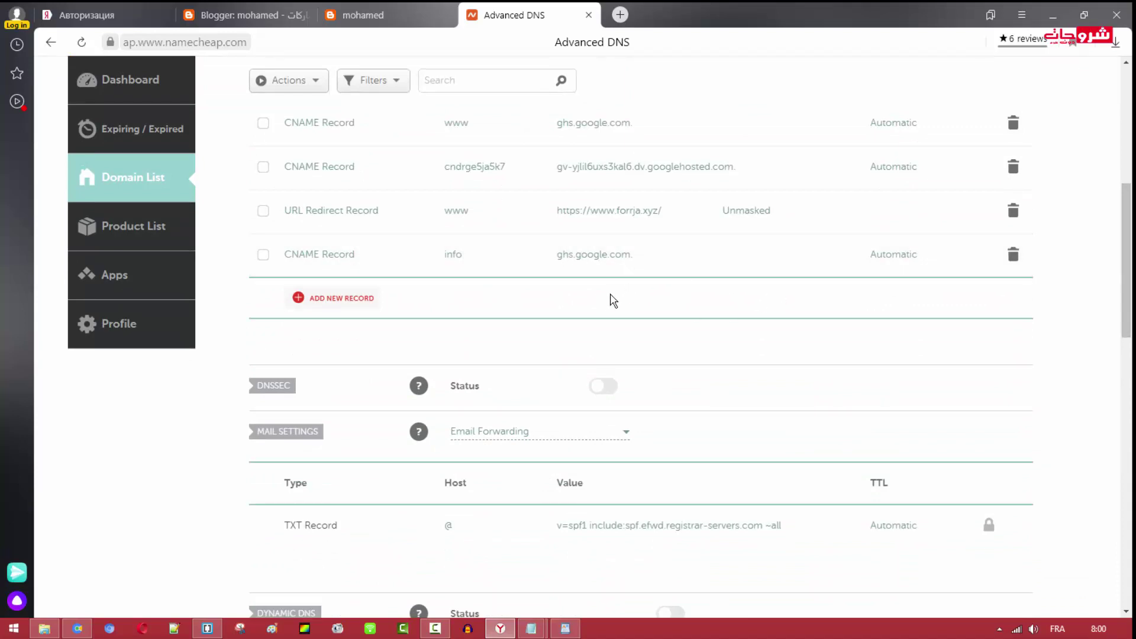
{"action": "left_click", "coordinate": [345, 310]}
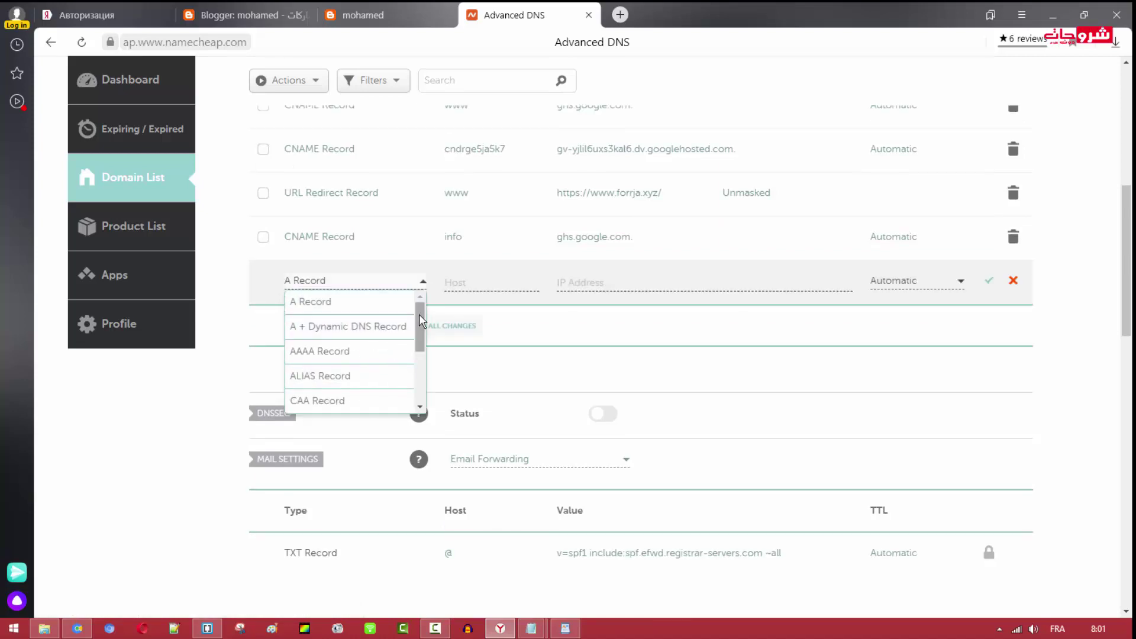
{"action": "left_click_drag", "start_coordinate": [419, 315], "coordinate": [418, 332]}
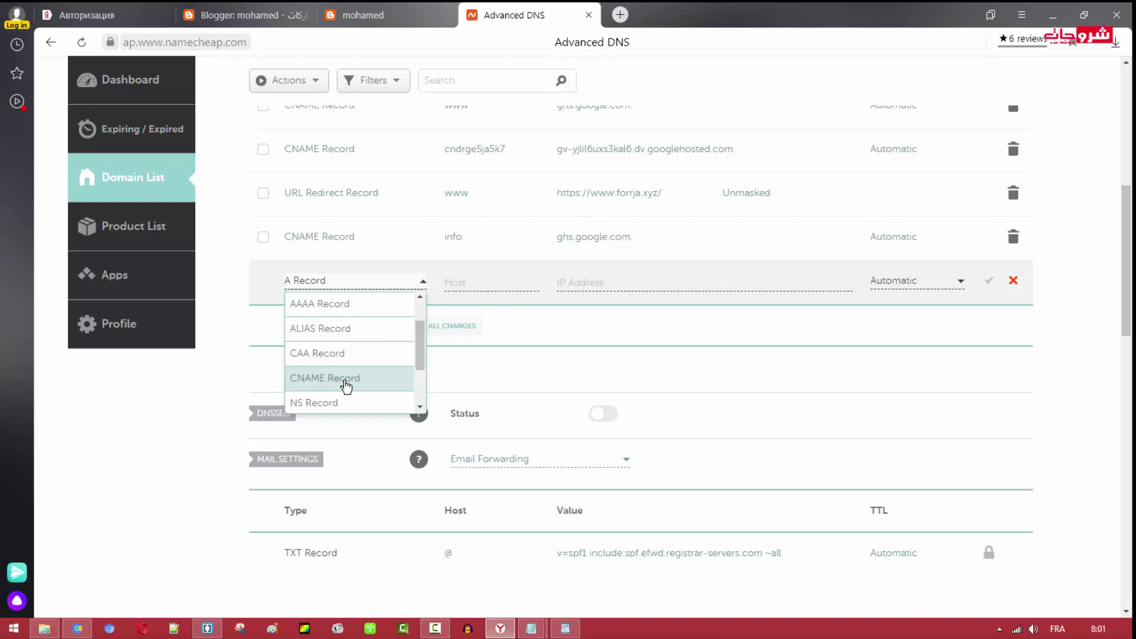
{"action": "left_click", "coordinate": [308, 384]}
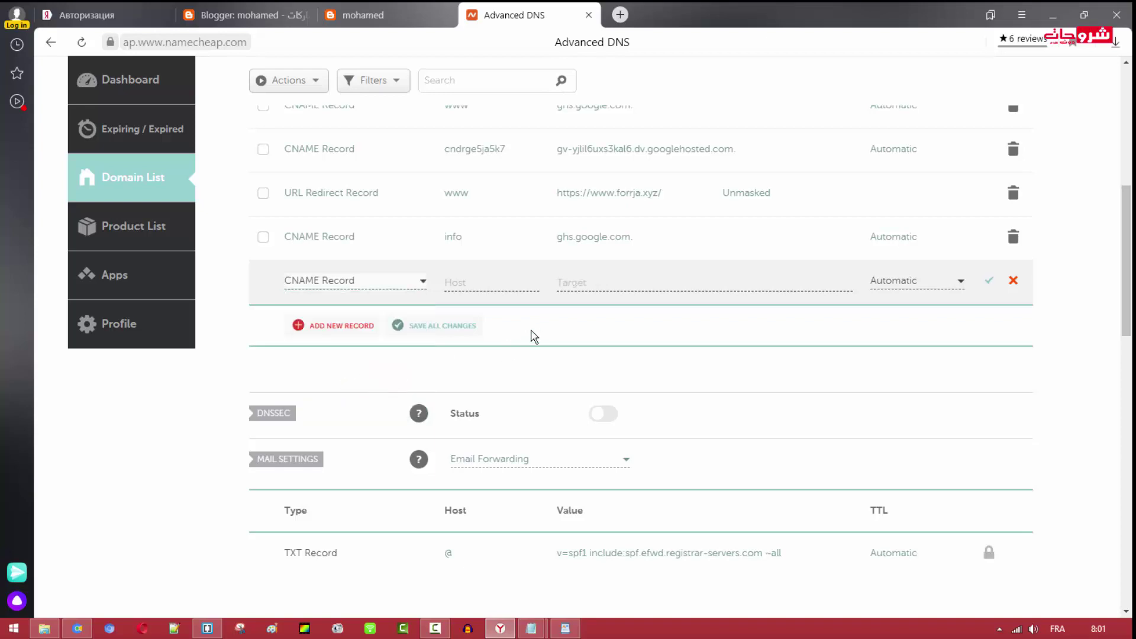
{"action": "left_click", "coordinate": [483, 280]}
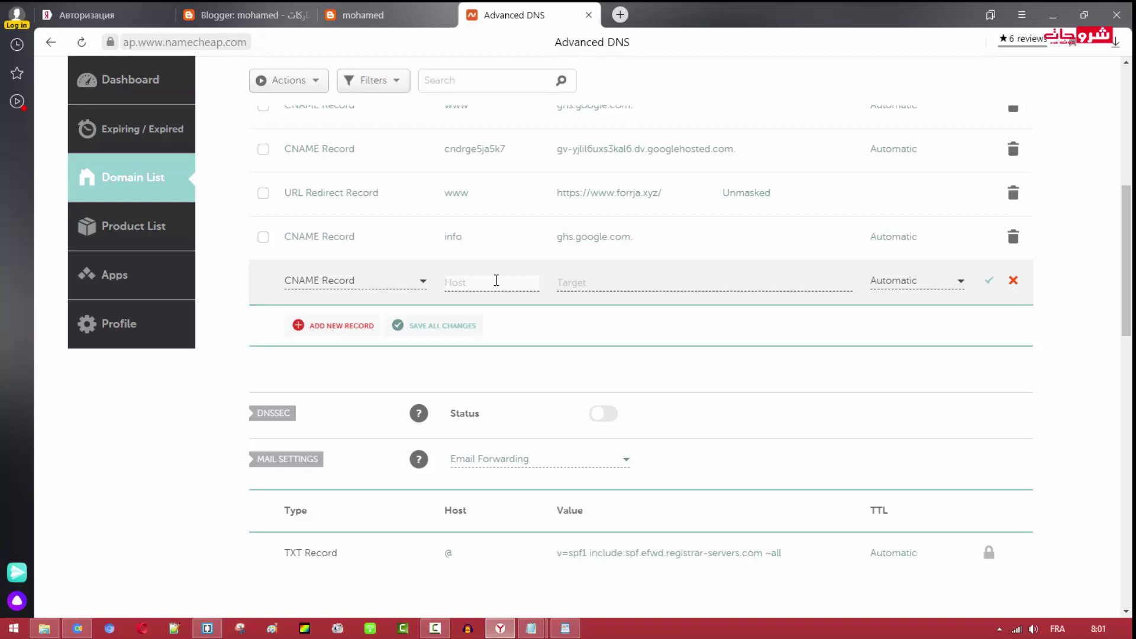
{"action": "left_click", "coordinate": [597, 282]}
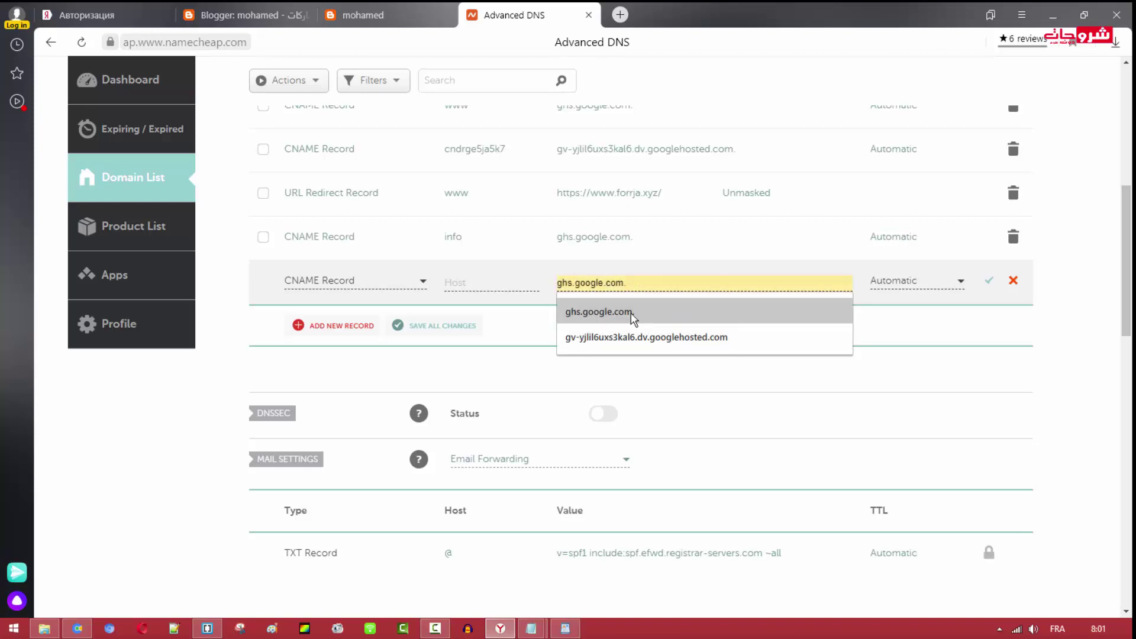
{"action": "left_click", "coordinate": [490, 282]}
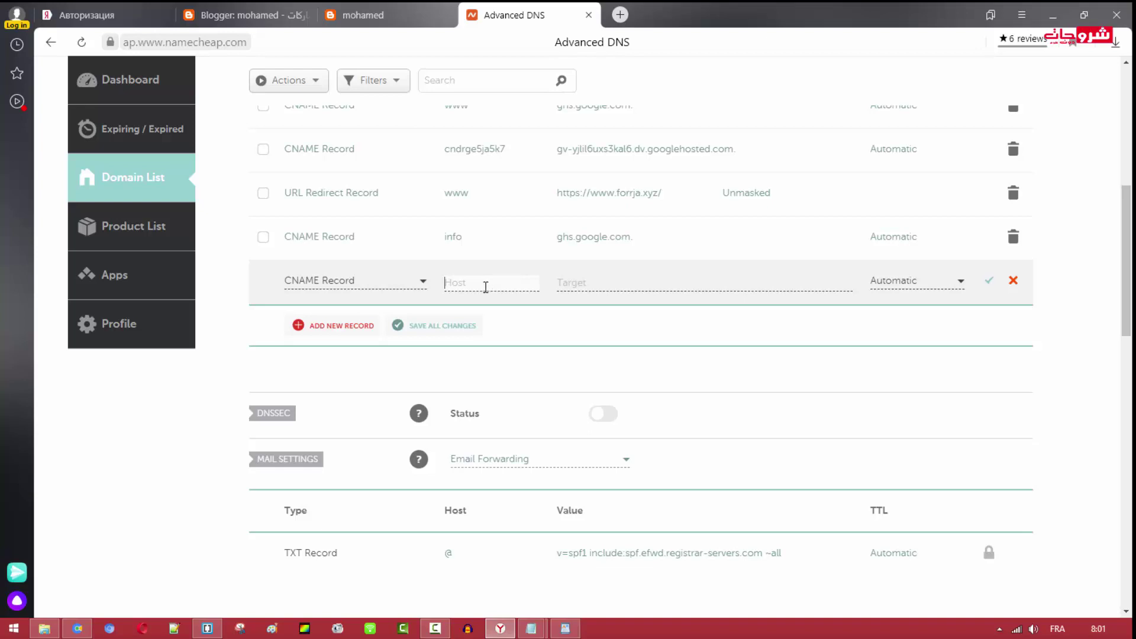
Step: Try infoMOHE and infomed as alternative subdomain names in the second address of the WordPad note
{"action": "left_click", "coordinate": [565, 629]}
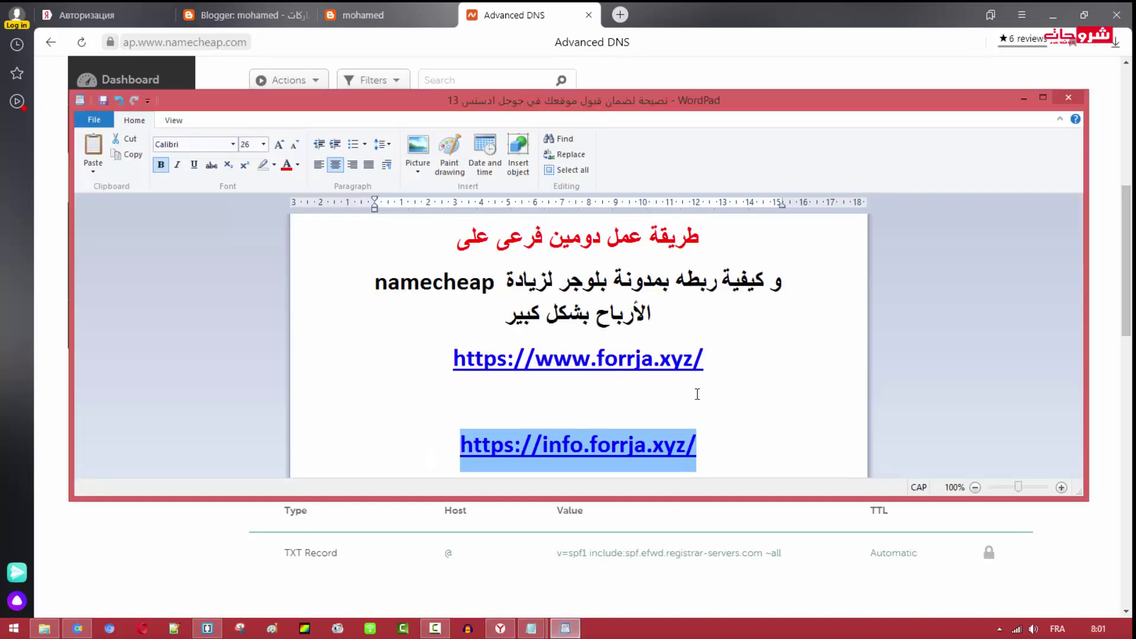
{"action": "left_click", "coordinate": [651, 406]}
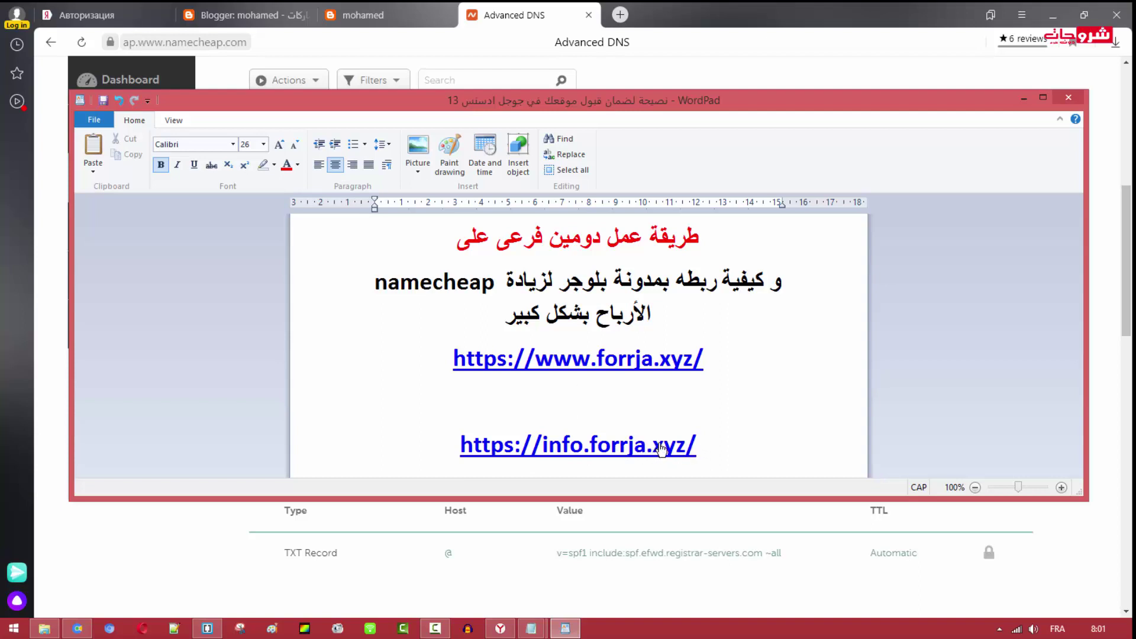
{"action": "left_click", "coordinate": [584, 456]}
{"action": "left_click", "coordinate": [634, 337]}
{"action": "type", "text": "MOHE"}
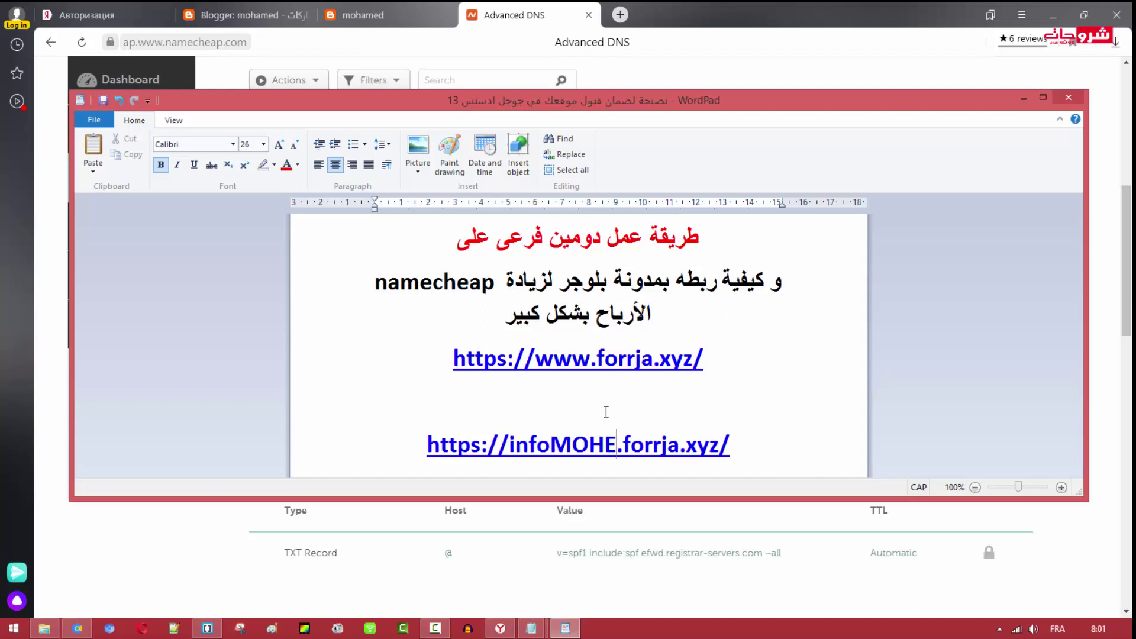
{"action": "key", "text": "BackSpace"}
{"action": "key", "text": "BackSpace"}
{"action": "key", "text": "BackSpace"}
{"action": "key", "text": "BackSpace"}
{"action": "key", "text": "Caps_Lock"}
{"action": "type", "text": "med"}
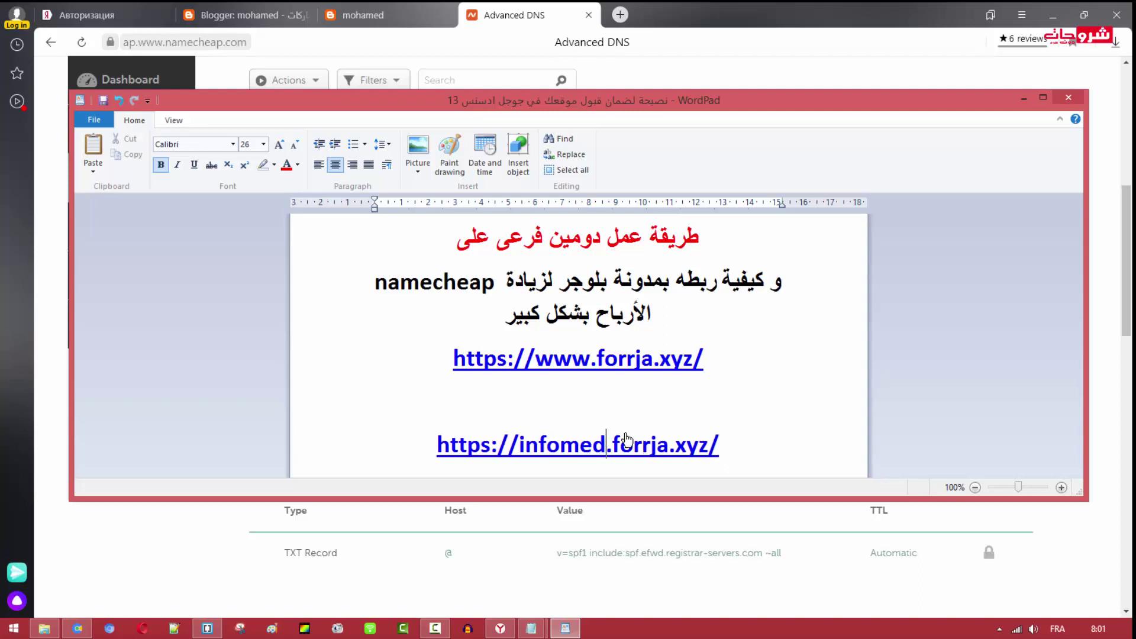
Step: Restore the subdomain in the WordPad note's second address to info and return to the DNS records
{"action": "key", "text": "BackSpace"}
{"action": "key", "text": "BackSpace"}
{"action": "key", "text": "BackSpace"}
{"action": "key", "text": "BackSpace"}
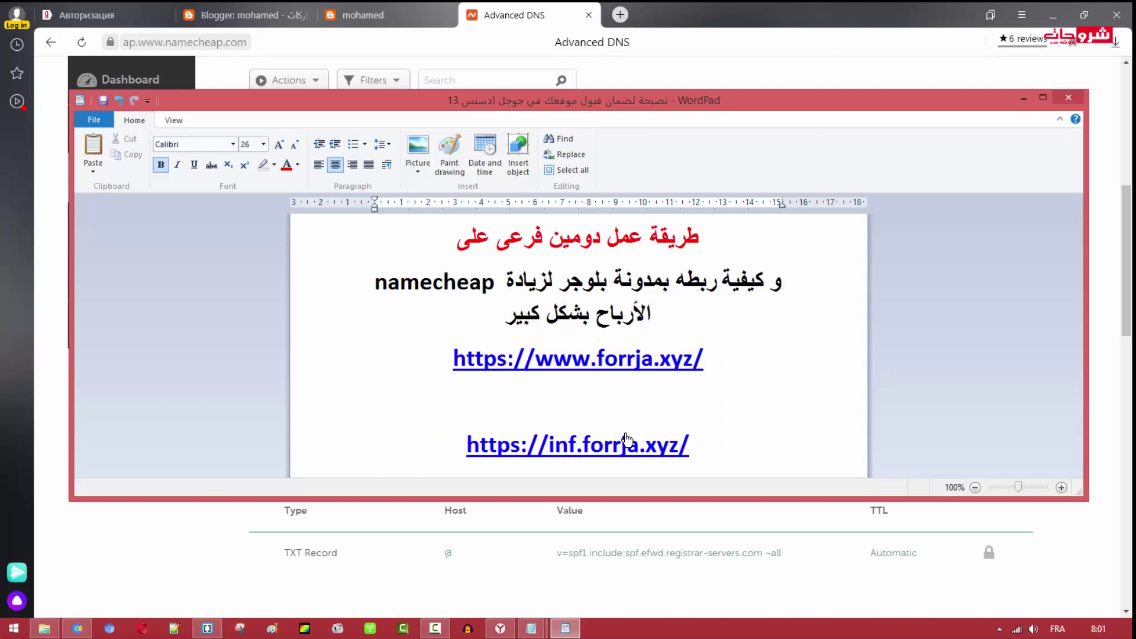
{"action": "type", "text": "n"}
{"action": "key", "text": "BackSpace"}
{"action": "type", "text": "o"}
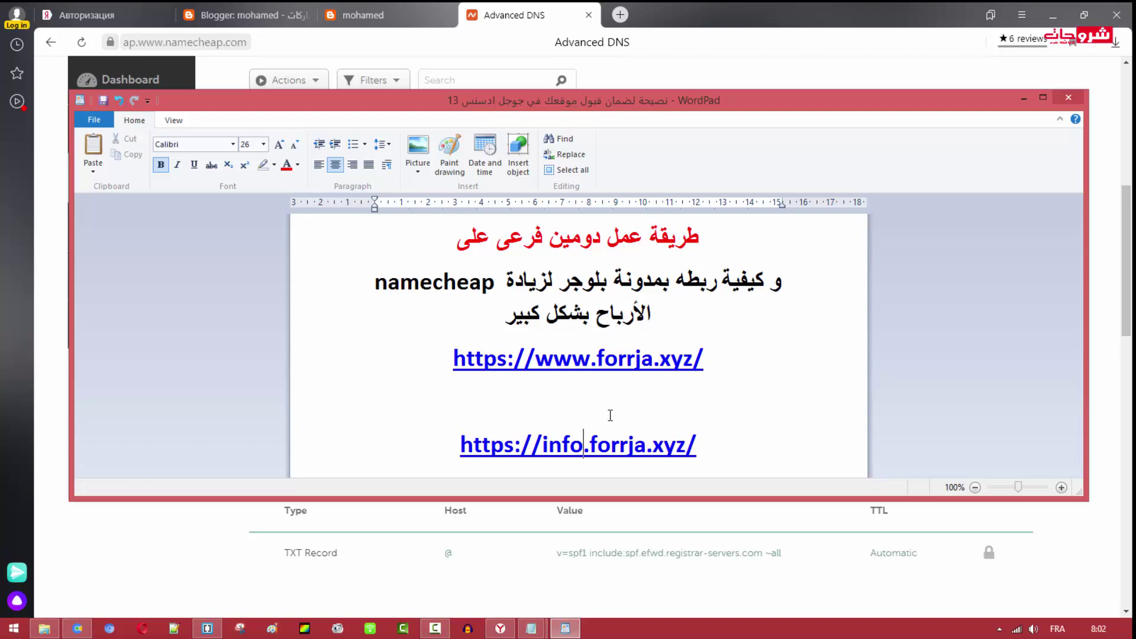
{"action": "left_click", "coordinate": [1024, 98]}
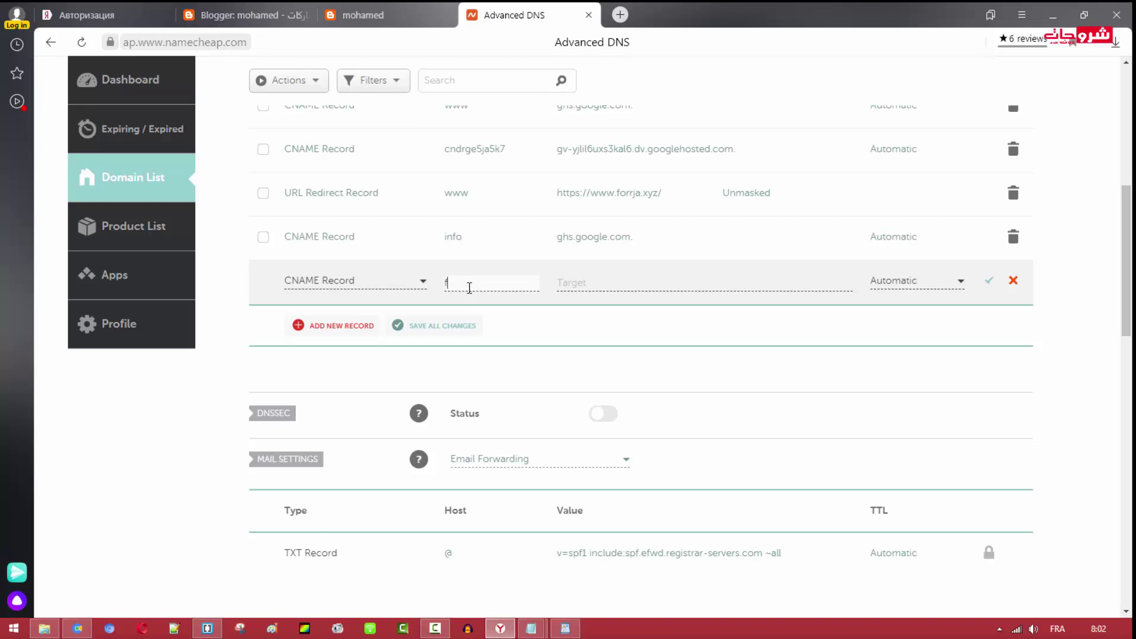
Step: Set the new CNAME record's host to F and its target to ghs.google.com., and save the record
{"action": "left_click", "coordinate": [469, 288]}
{"action": "type", "text": "f"}
{"action": "key", "text": "BackSpace"}
{"action": "type", "text": "F"}
{"action": "left_click", "coordinate": [602, 285]}
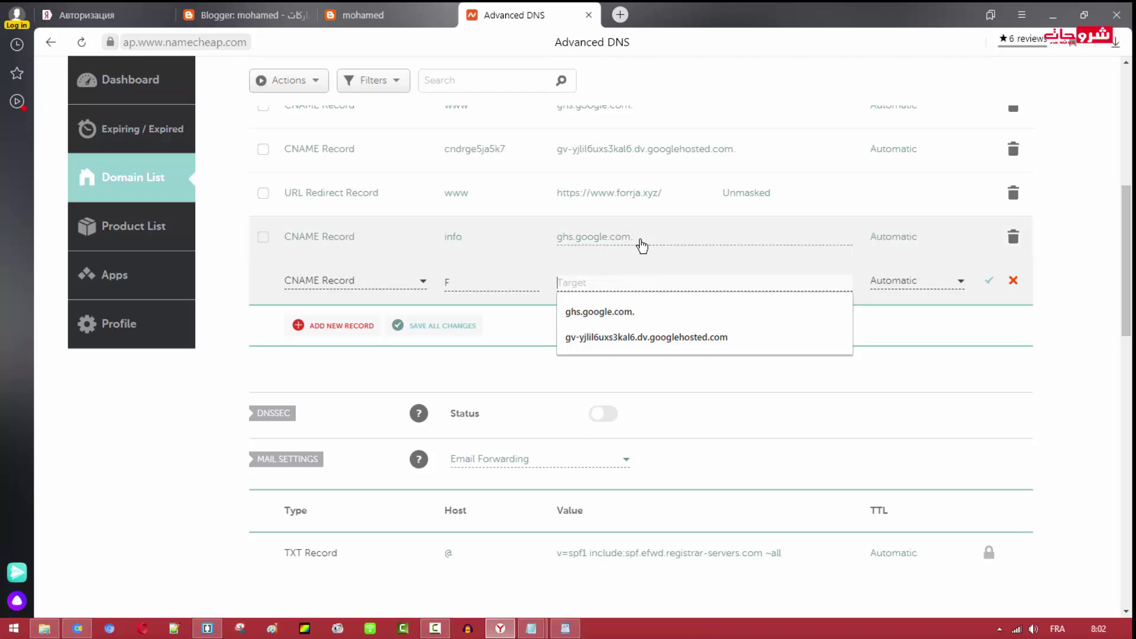
{"action": "left_click", "coordinate": [596, 314]}
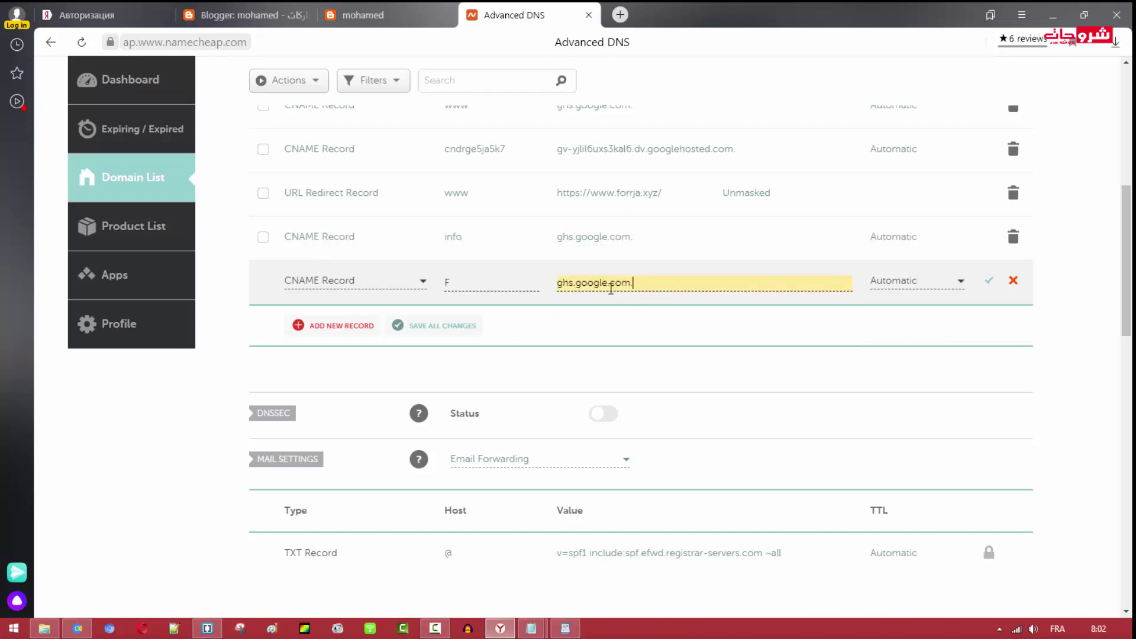
{"action": "left_click", "coordinate": [989, 280]}
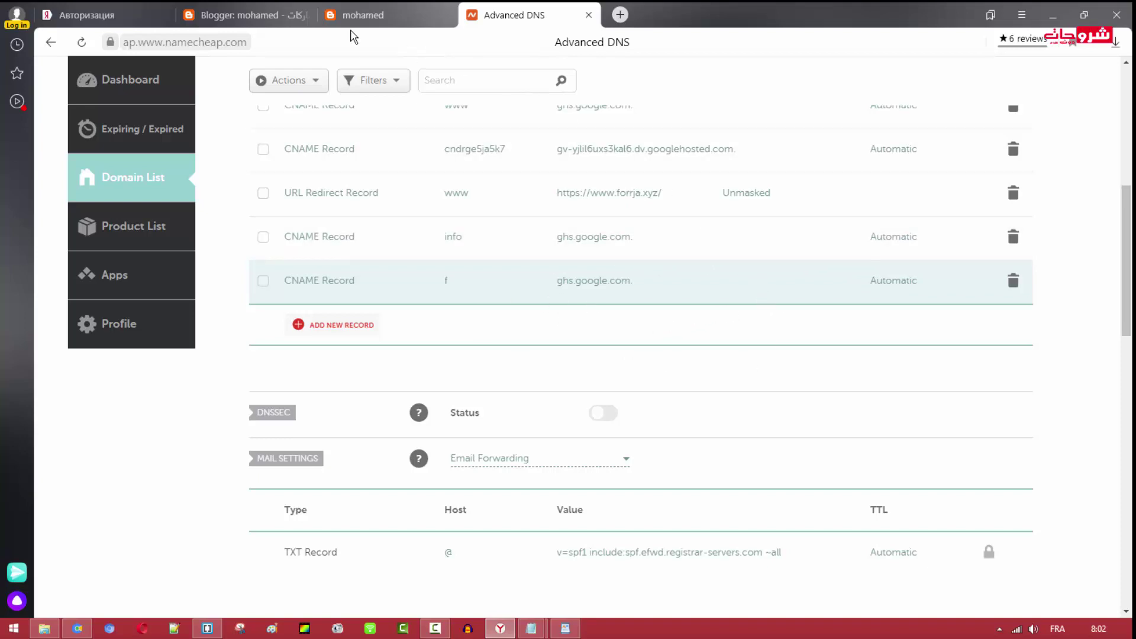
Step: Switch to Blogger and open the posts list of the Med999 blog
{"action": "left_click", "coordinate": [254, 15]}
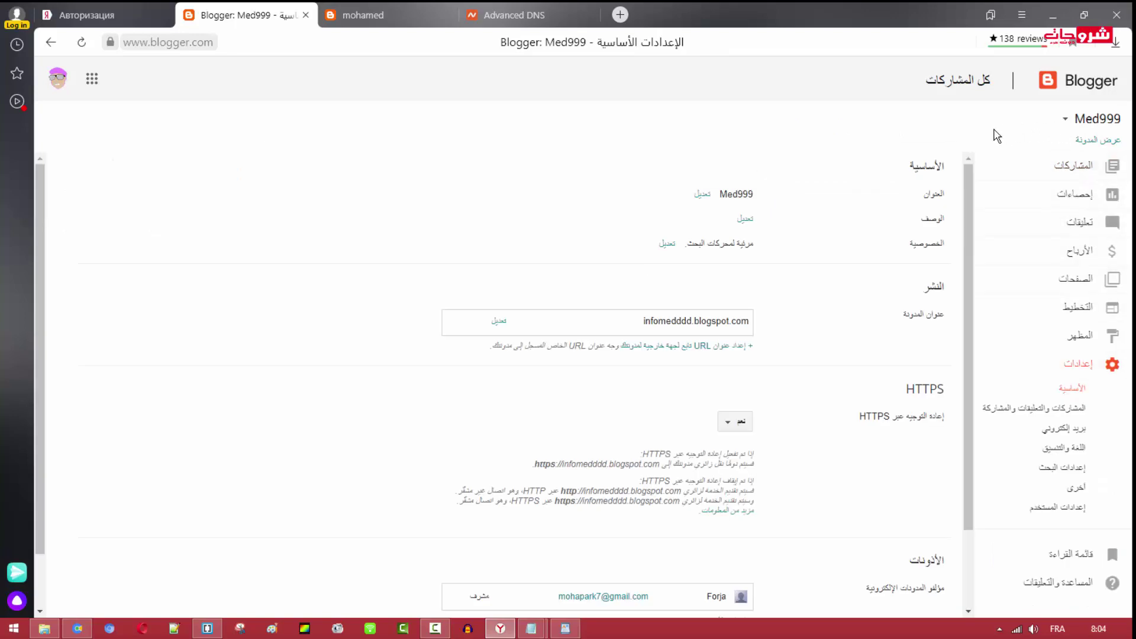
{"action": "left_click", "coordinate": [1080, 166]}
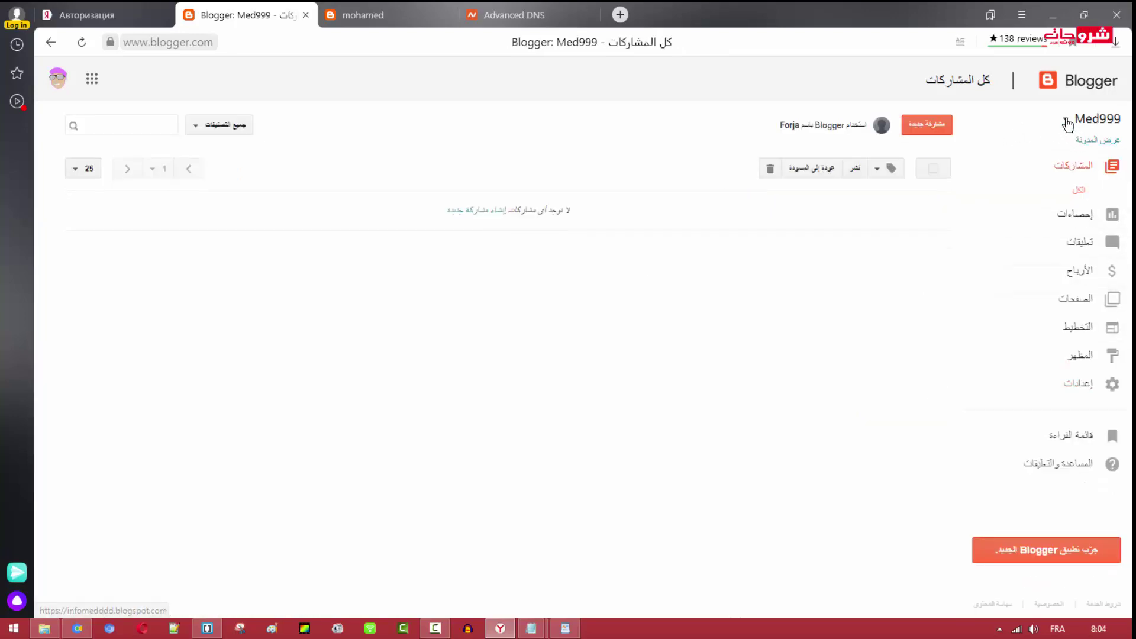
{"action": "left_click", "coordinate": [1069, 120]}
{"action": "left_click", "coordinate": [1087, 305]}
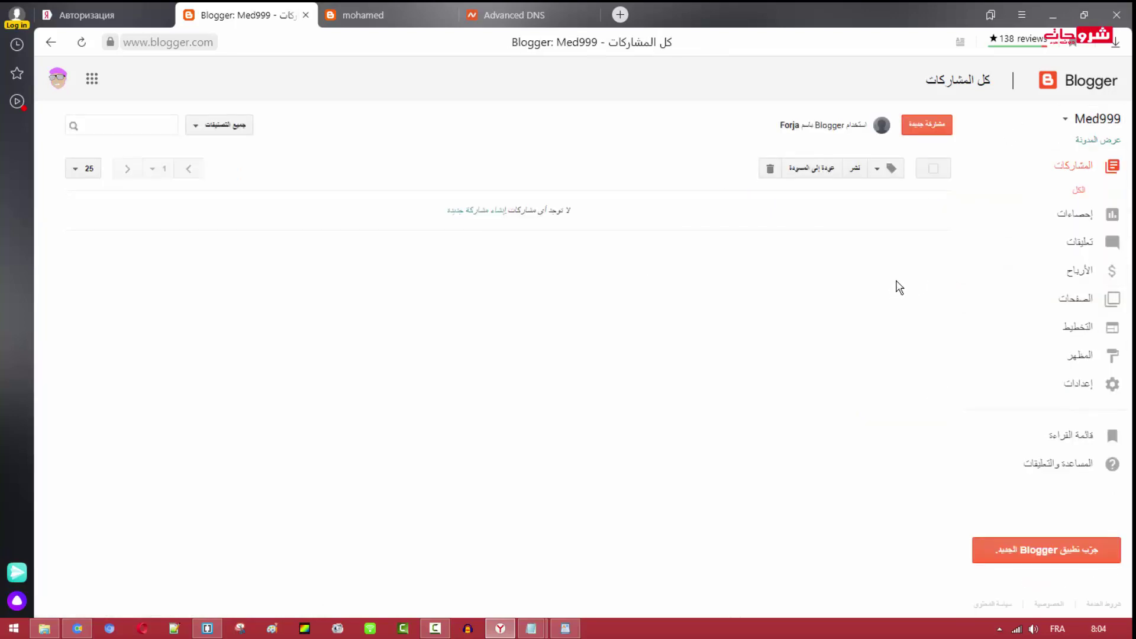
Step: Open the Med999 blog's basic settings and start setting up a third-party URL for the blog
{"action": "left_click", "coordinate": [1078, 382]}
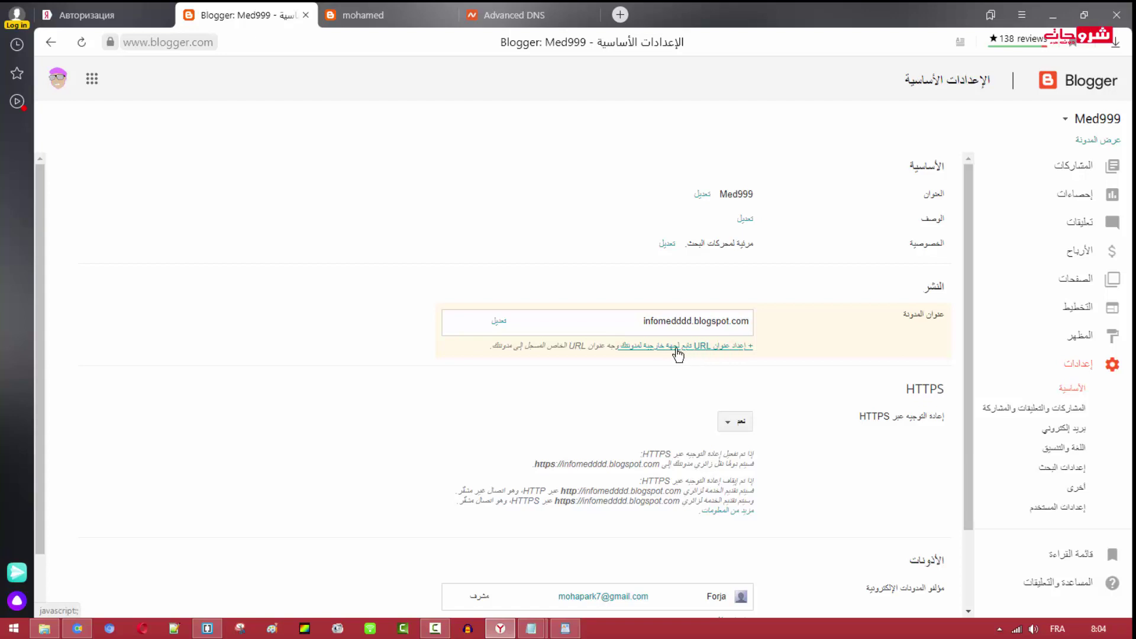
{"action": "left_click", "coordinate": [645, 353]}
{"action": "left_click", "coordinate": [705, 342]}
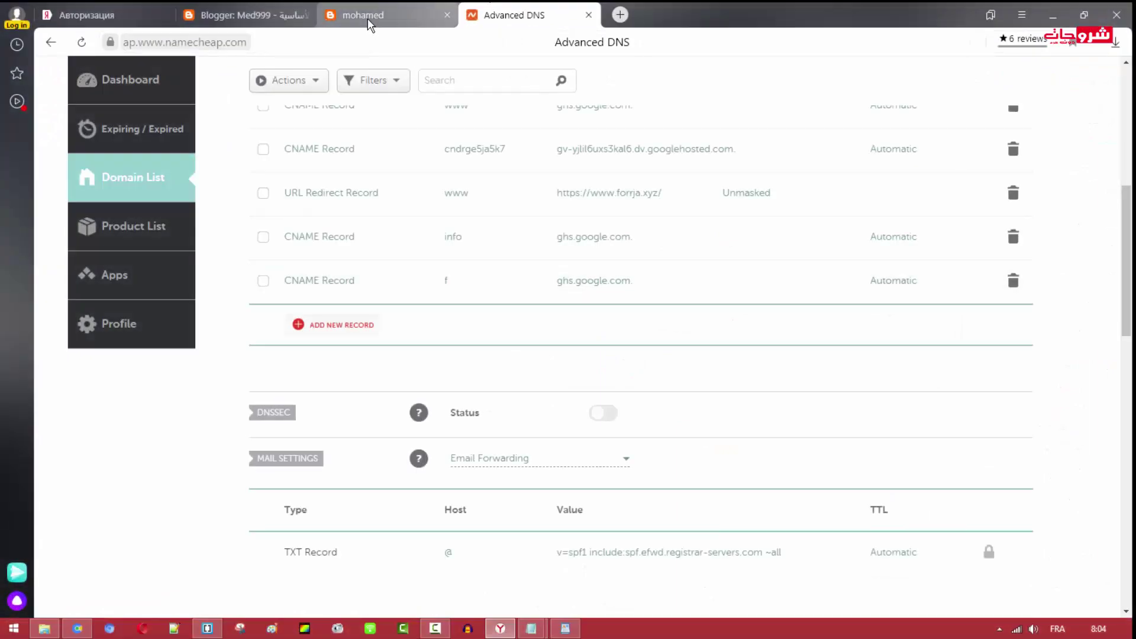
Step: Copy the domain name forrja.xyz from its details page on Namecheap
{"action": "left_click", "coordinate": [453, 16]}
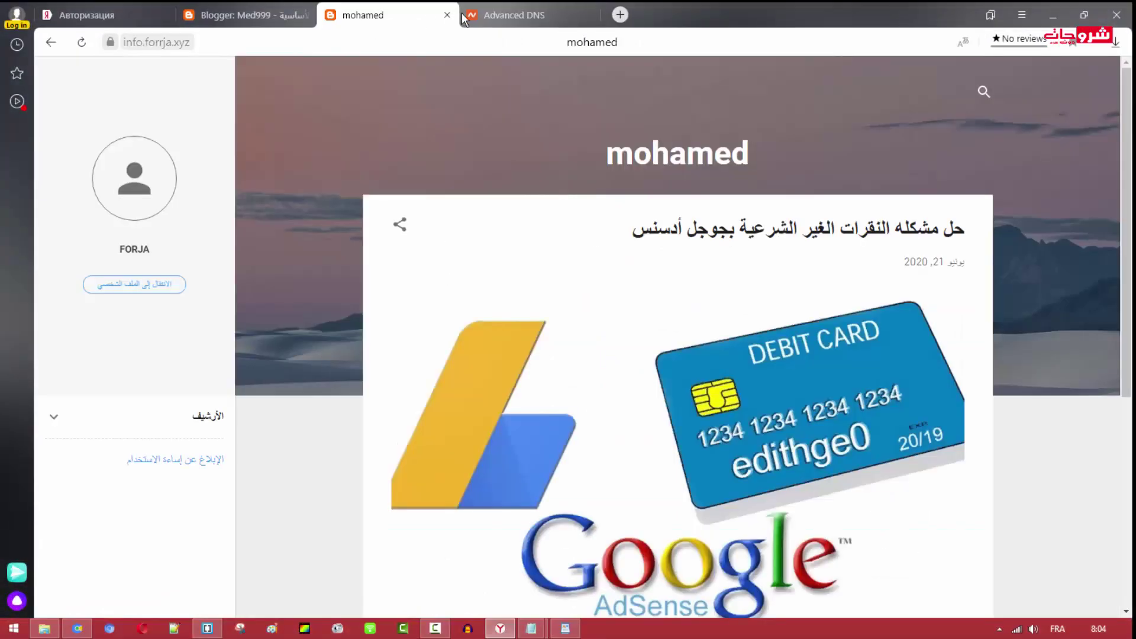
{"action": "left_click", "coordinate": [463, 18]}
{"action": "scroll", "coordinate": [449, 137], "scroll_direction": "up", "scroll_amount": 10}
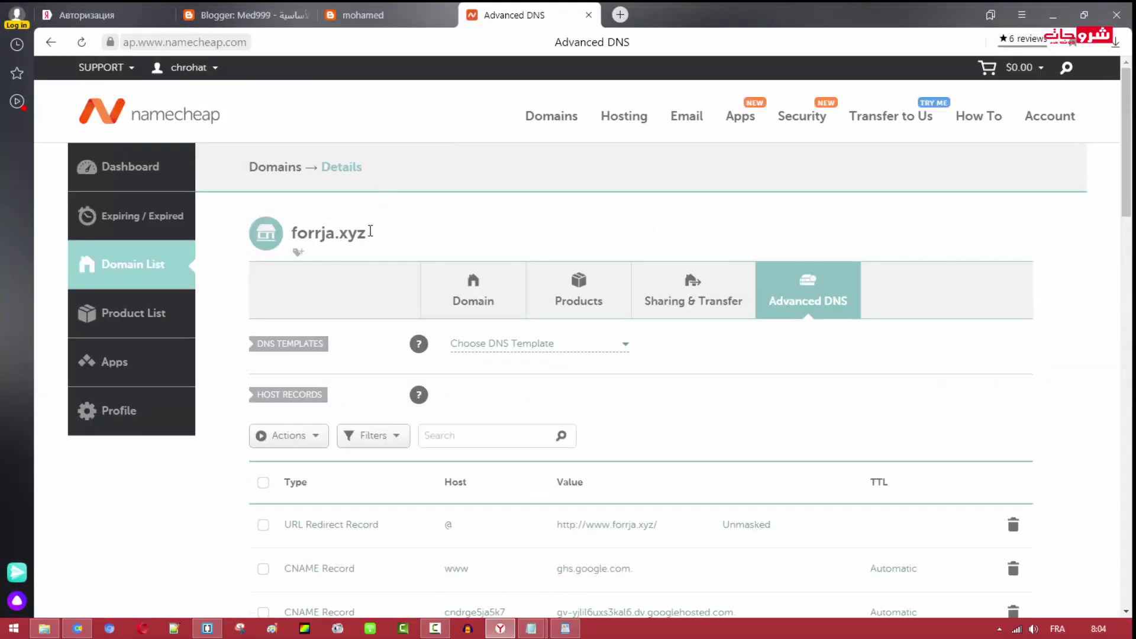
{"action": "left_click_drag", "start_coordinate": [371, 231], "coordinate": [291, 233]}
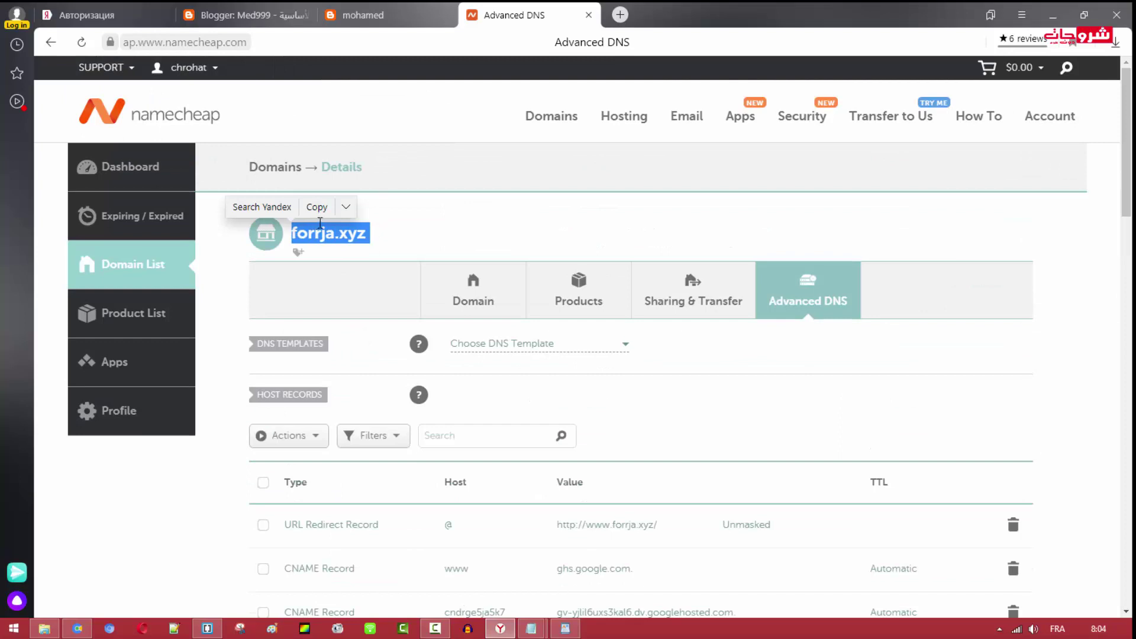
{"action": "left_click", "coordinate": [317, 207]}
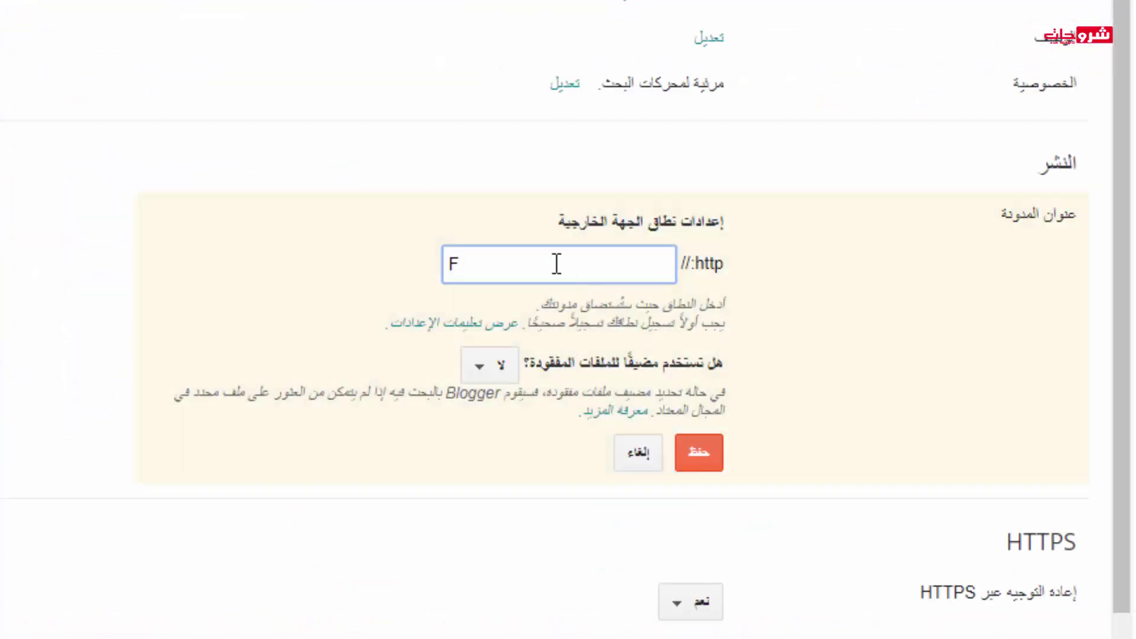
Step: Set the blog's third-party domain to F.forrja.xyz and save it, then reopen the address for editing and save it again
{"action": "key", "text": "ctrl+v"}
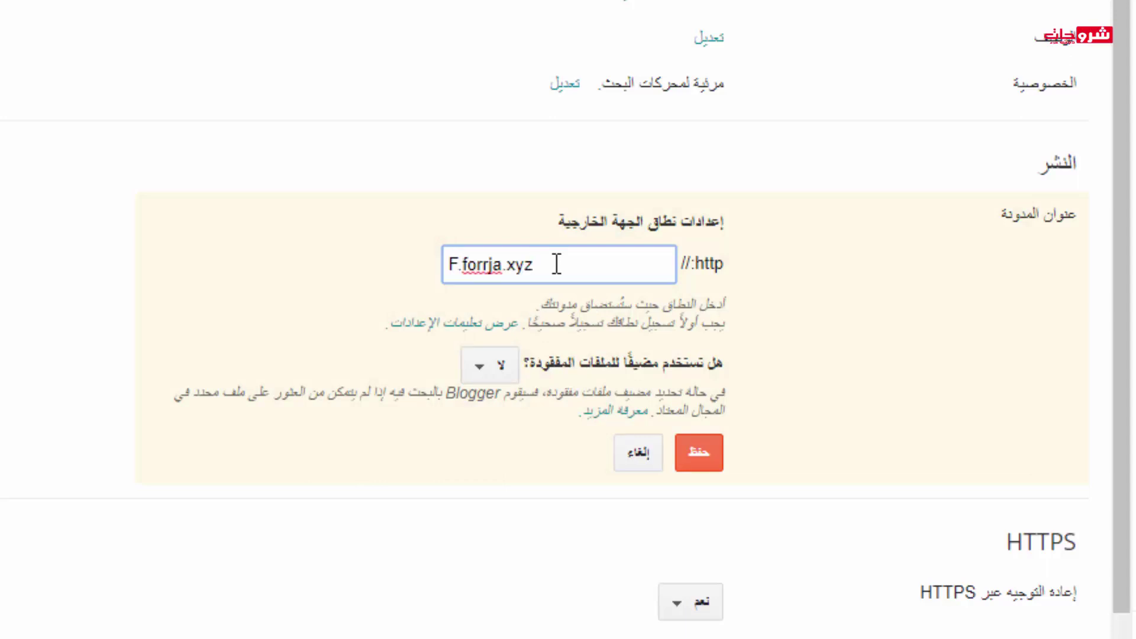
{"action": "left_click", "coordinate": [697, 455]}
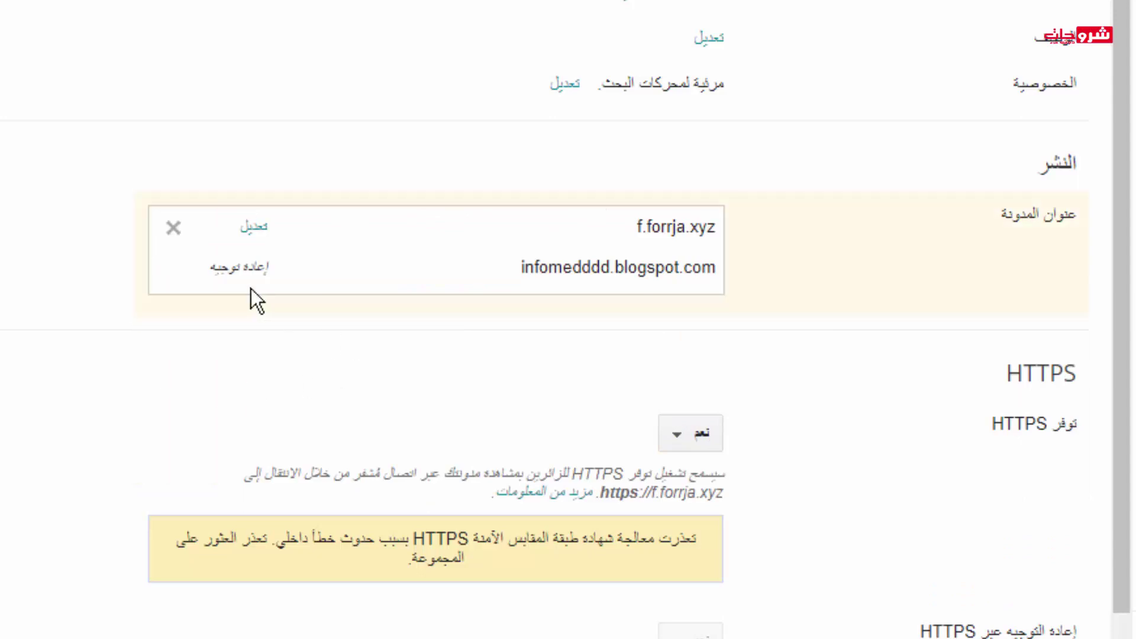
{"action": "left_click", "coordinate": [255, 230]}
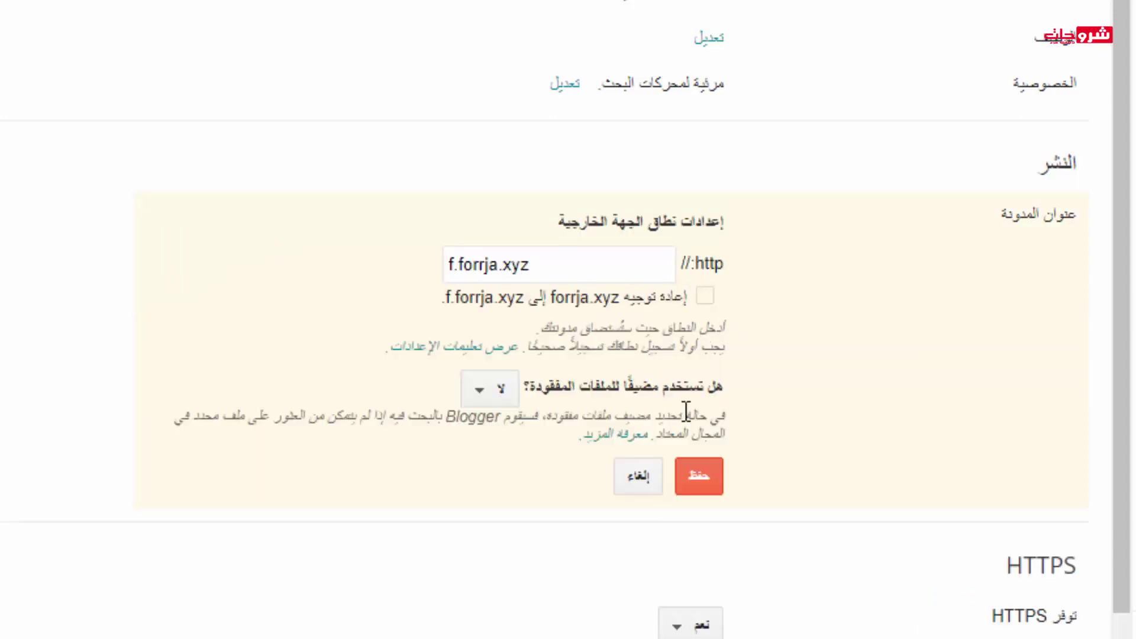
{"action": "left_click", "coordinate": [698, 482]}
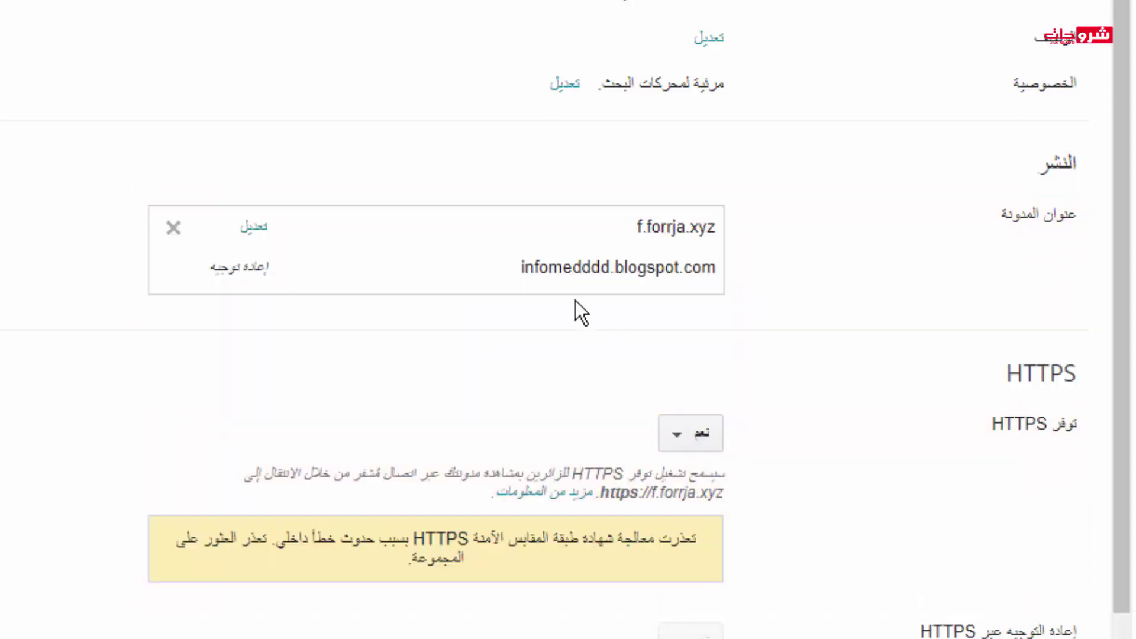
Step: Reopen the f.forrja.xyz blog address for editing and copy the host name of the second required CNAME record
{"action": "left_click", "coordinate": [267, 226]}
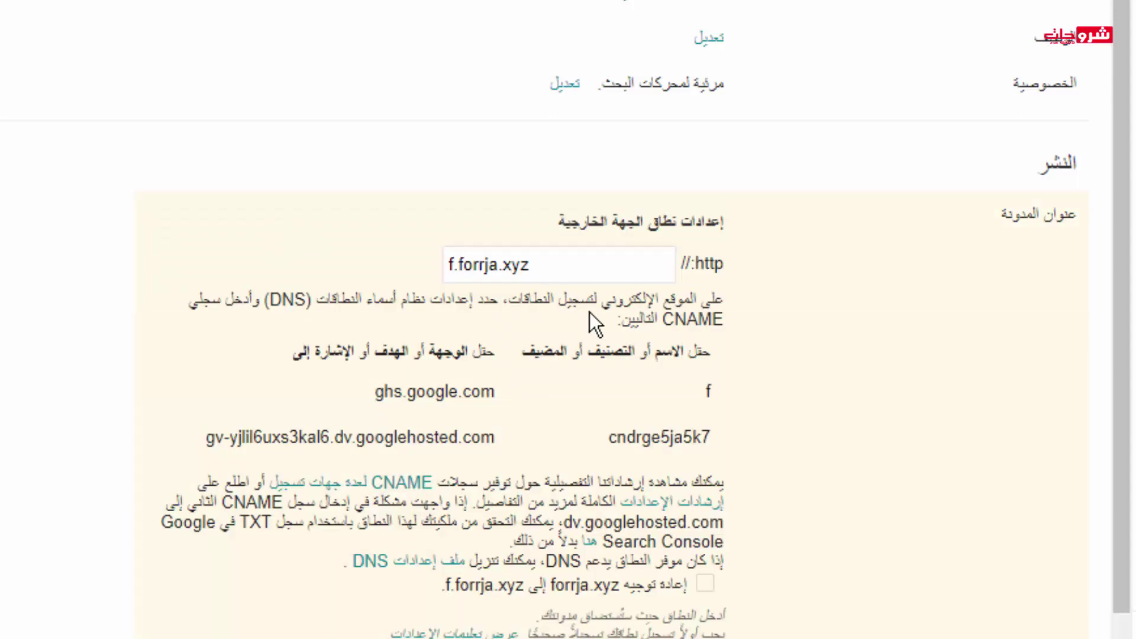
{"action": "scroll", "coordinate": [690, 426], "scroll_direction": "down", "scroll_amount": 3}
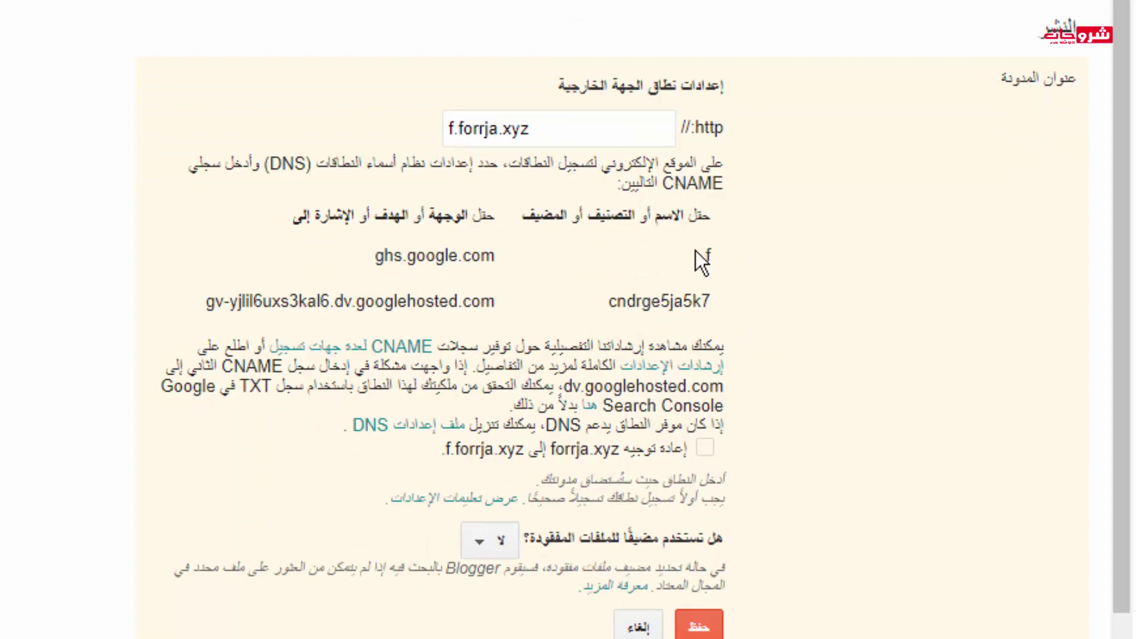
{"action": "double_click", "coordinate": [625, 303]}
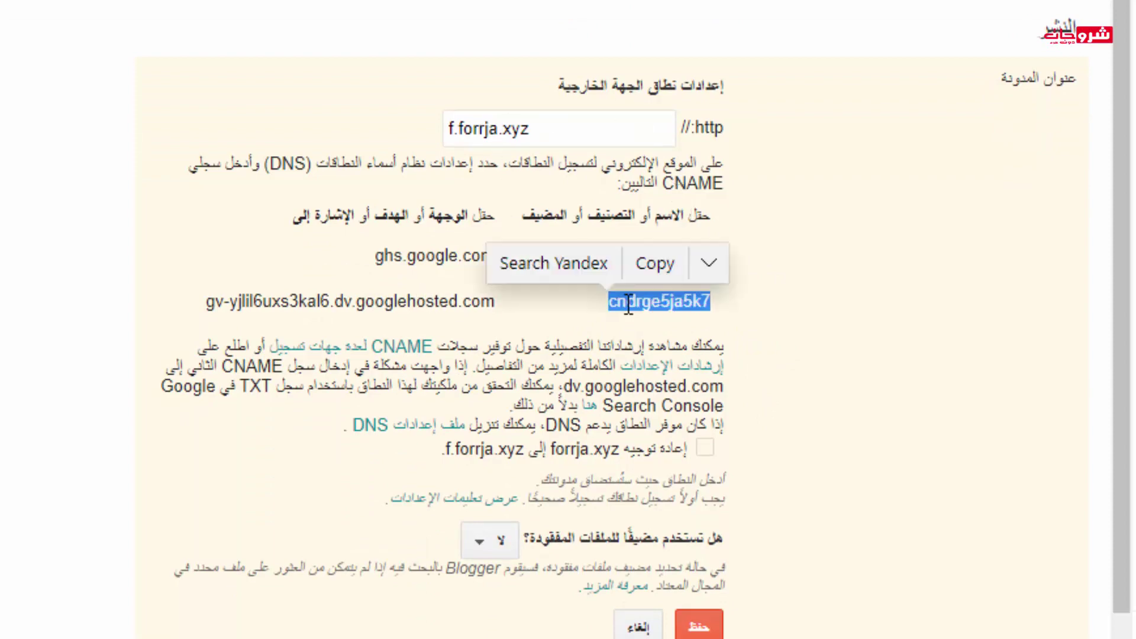
{"action": "left_click", "coordinate": [655, 273]}
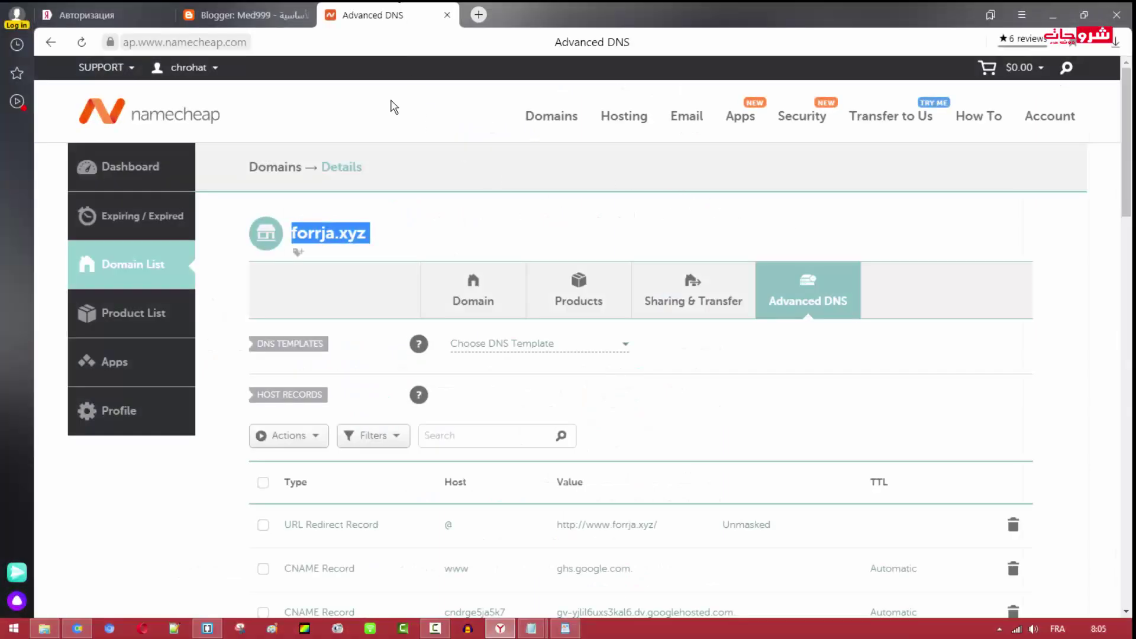
Step: Add a new CNAME record to forrja.xyz on Namecheap and paste the copied verification host name as its host
{"action": "left_click", "coordinate": [1126, 246]}
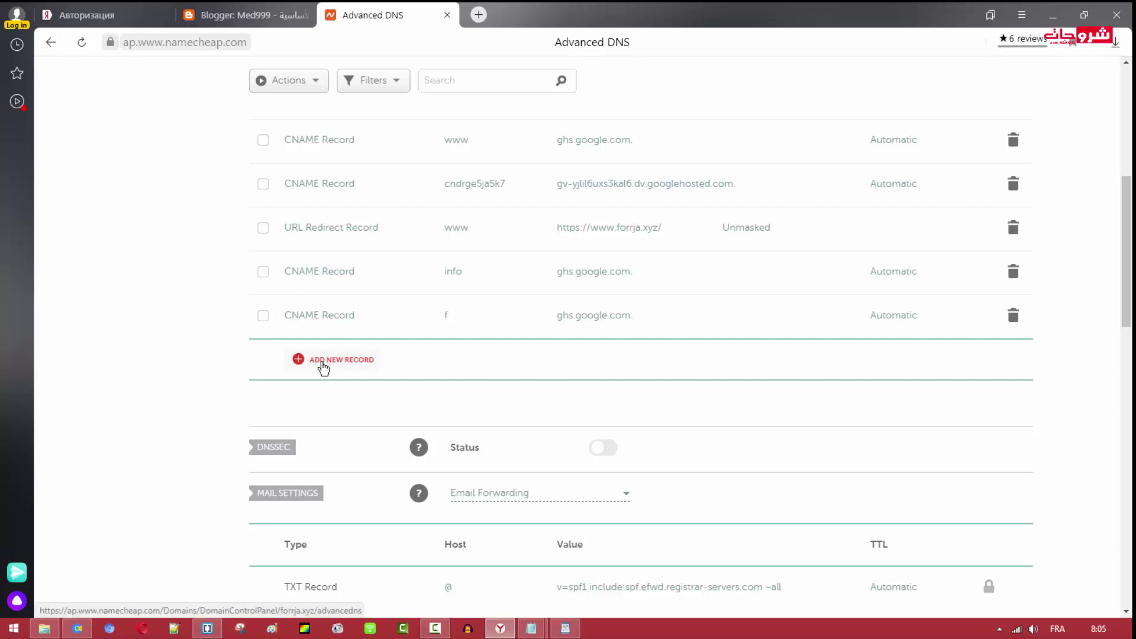
{"action": "left_click", "coordinate": [323, 363]}
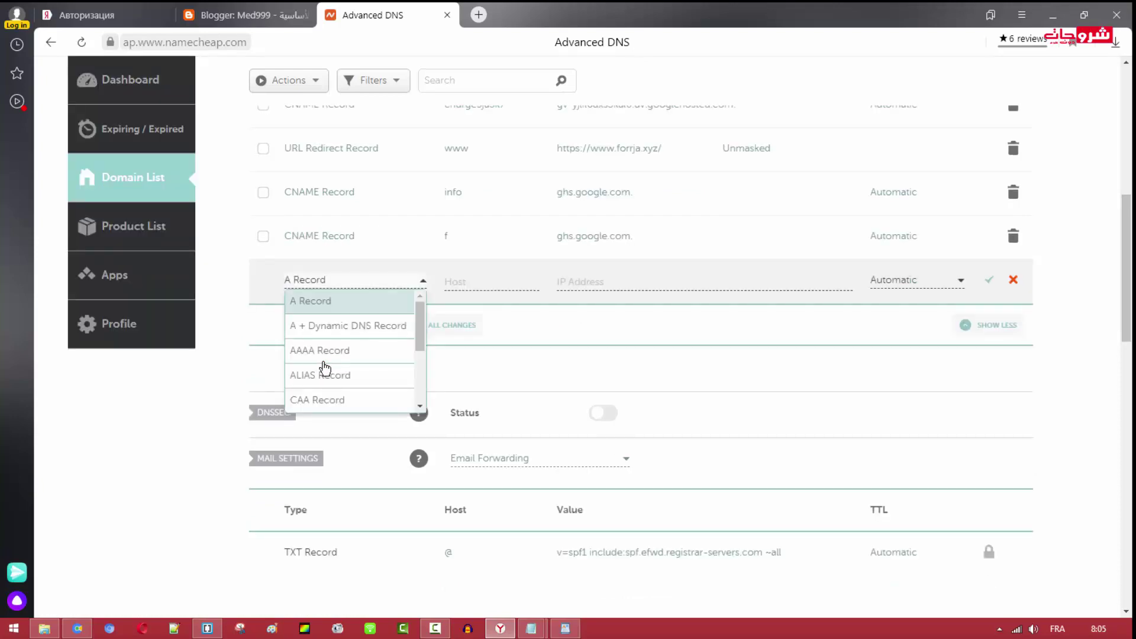
{"action": "scroll", "coordinate": [422, 318], "scroll_direction": "down", "scroll_amount": 2}
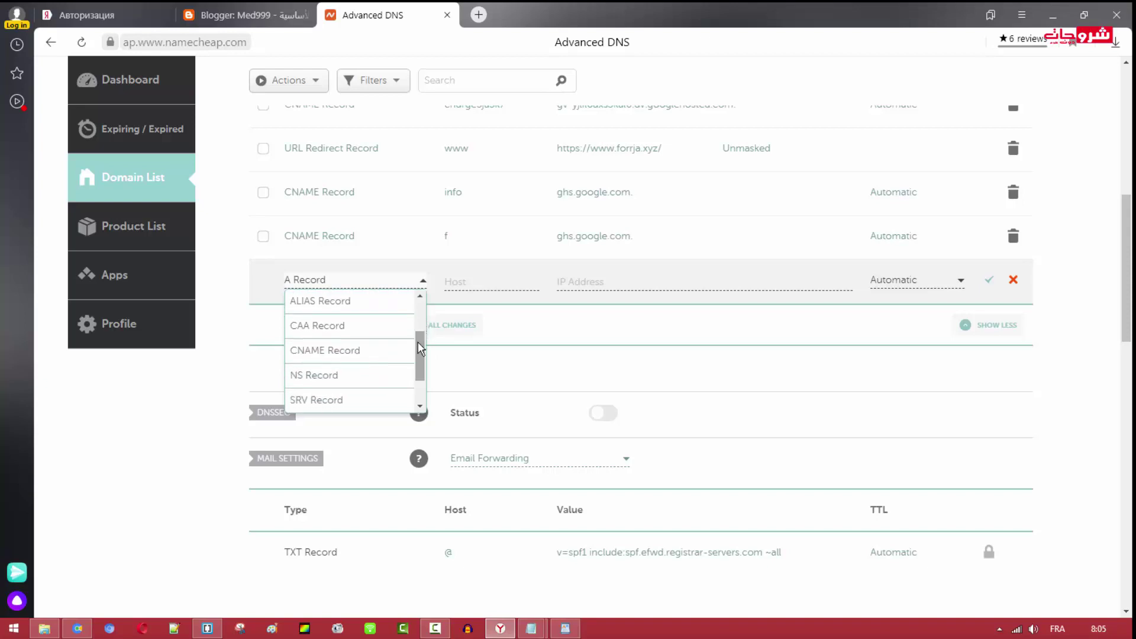
{"action": "left_click", "coordinate": [349, 355]}
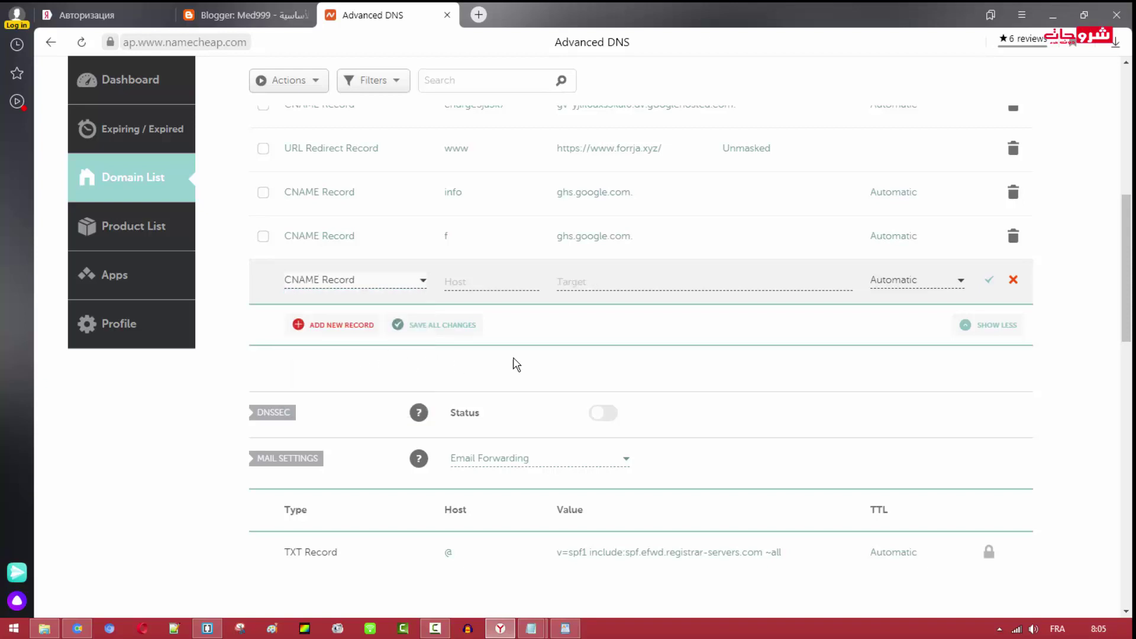
{"action": "left_click", "coordinate": [483, 281]}
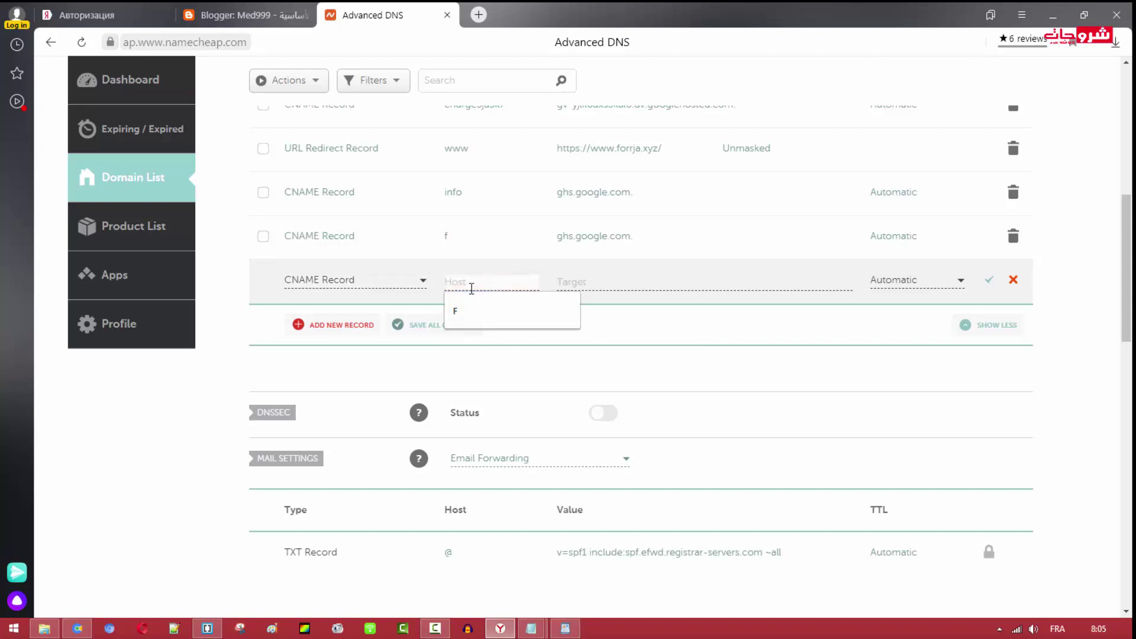
{"action": "right_click", "coordinate": [471, 287]}
{"action": "left_click", "coordinate": [491, 368]}
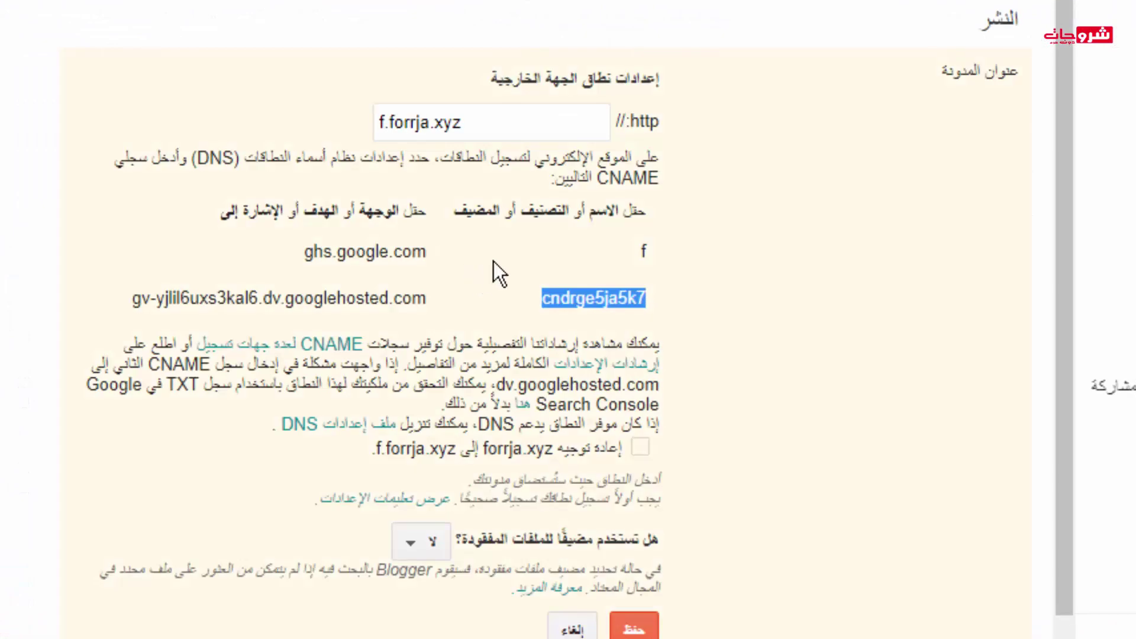
Step: Copy the second CNAME's verification target from Blogger into the new record's target on Namecheap and save the record
{"action": "triple_click", "coordinate": [366, 296]}
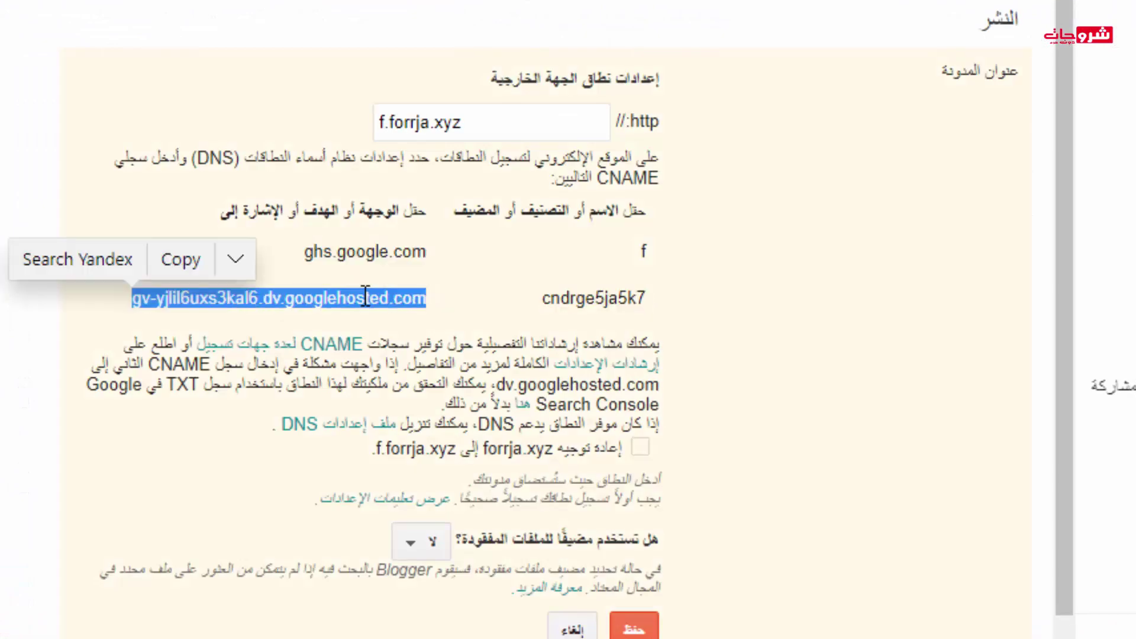
{"action": "right_click", "coordinate": [373, 298]}
{"action": "left_click", "coordinate": [390, 317]}
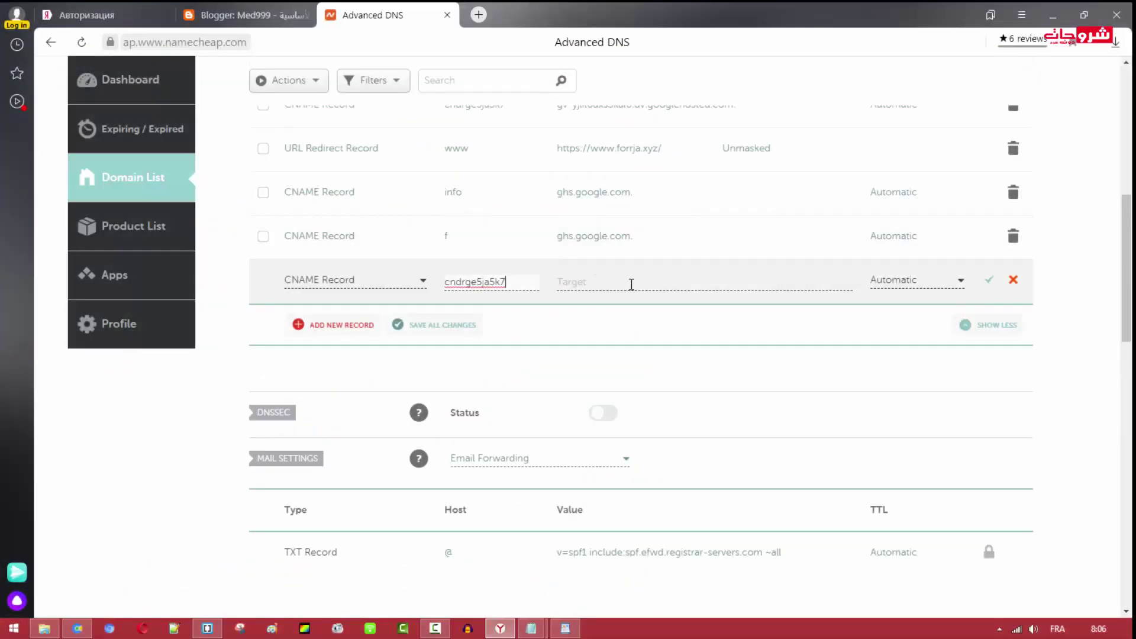
{"action": "left_click", "coordinate": [632, 284]}
{"action": "right_click", "coordinate": [630, 284]}
{"action": "left_click", "coordinate": [663, 366]}
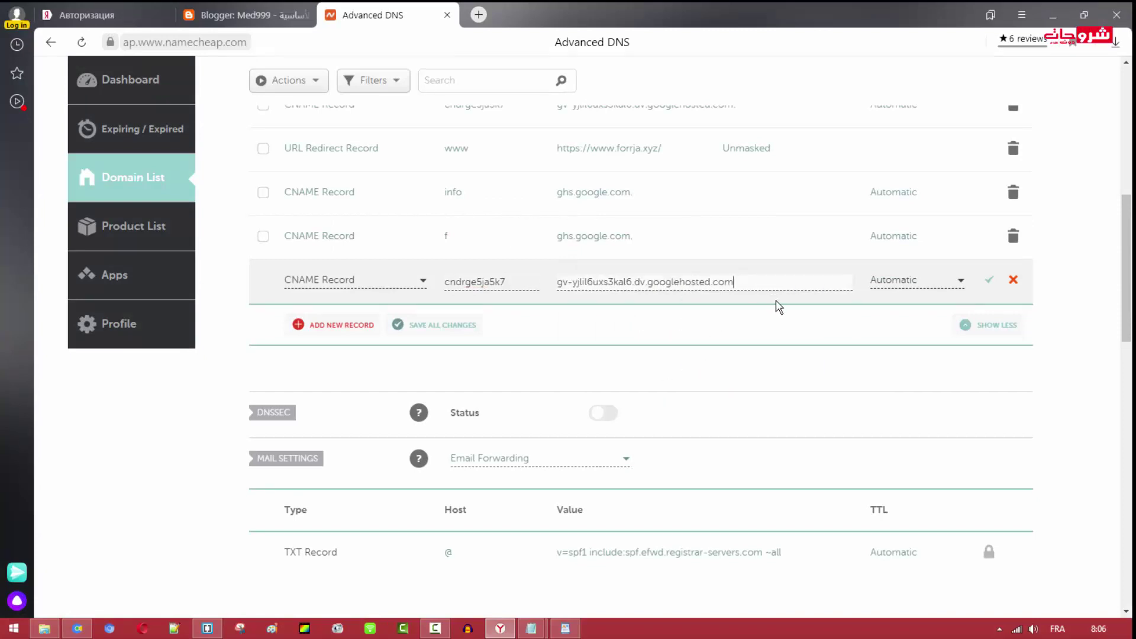
{"action": "left_click", "coordinate": [989, 280]}
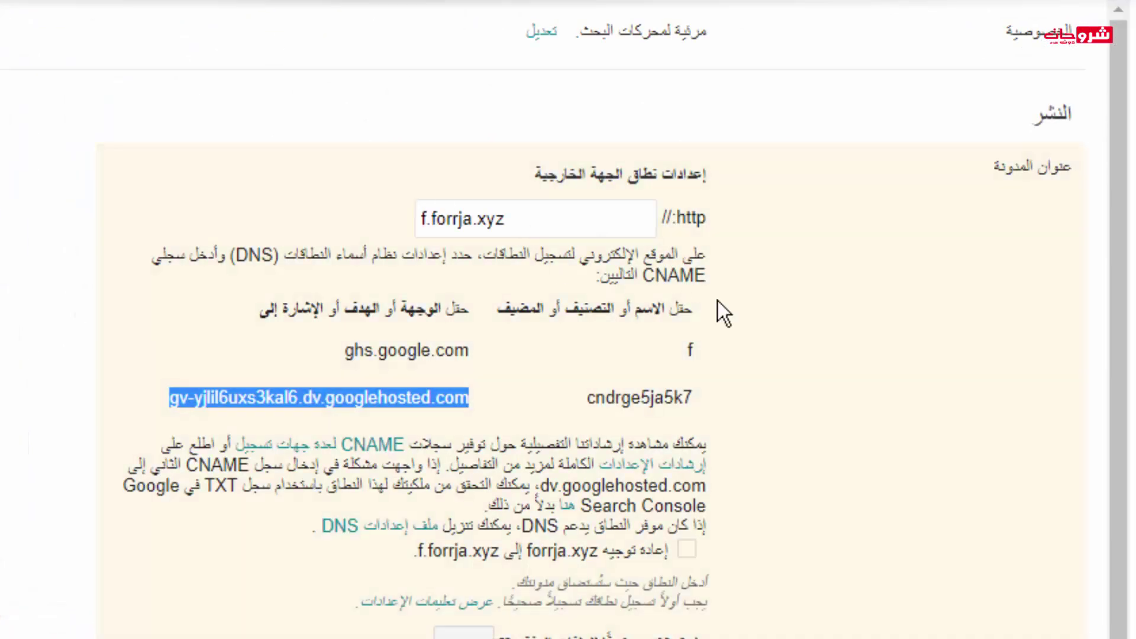
Step: Return to the Blogger settings and save the third-party domain f.forrja.xyz
{"action": "left_click", "coordinate": [800, 324]}
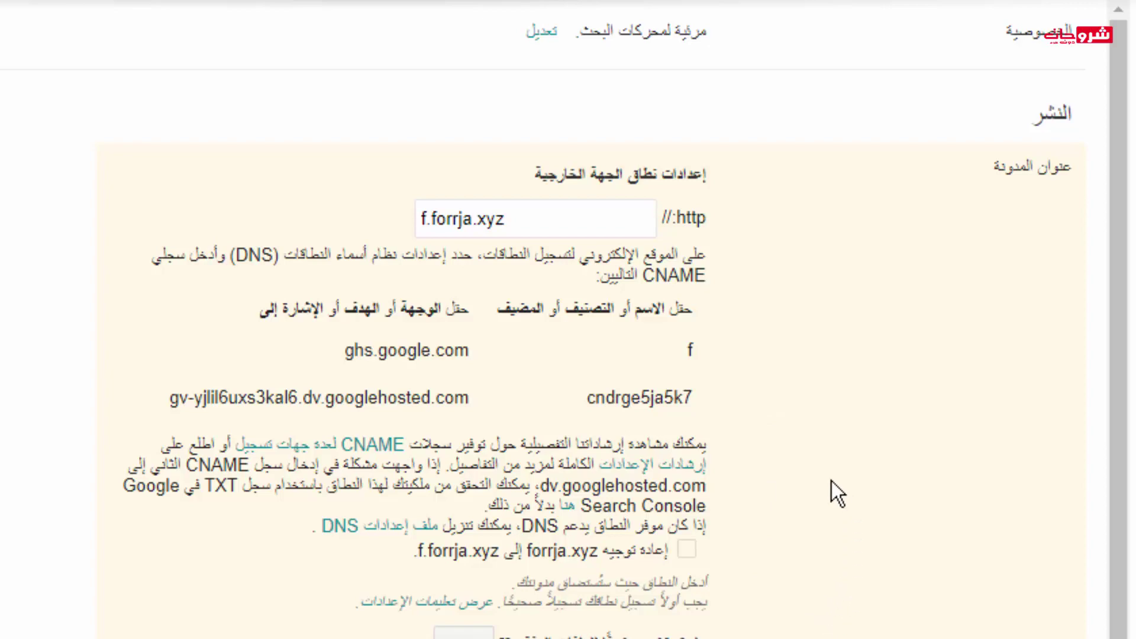
{"action": "scroll", "coordinate": [788, 430], "scroll_direction": "down", "scroll_amount": 4}
{"action": "scroll", "coordinate": [784, 414], "scroll_direction": "up", "scroll_amount": 2}
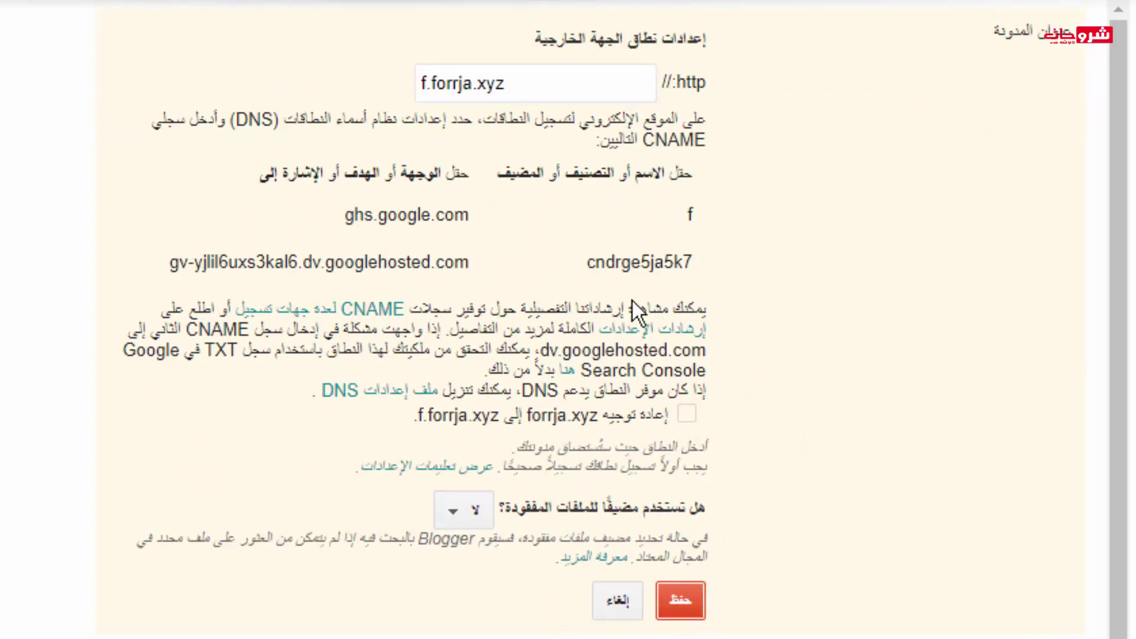
{"action": "left_click", "coordinate": [680, 604]}
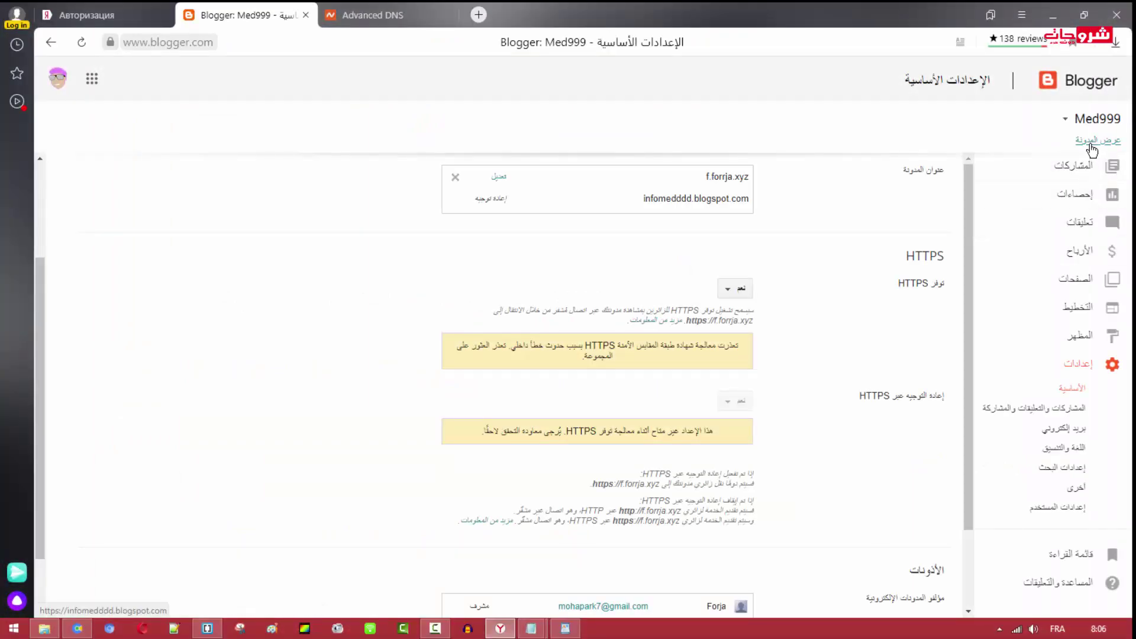
Step: View the Med999 blog, examine its full address on the f.forrja.xyz subdomain, and reload the page
{"action": "left_click", "coordinate": [1091, 143]}
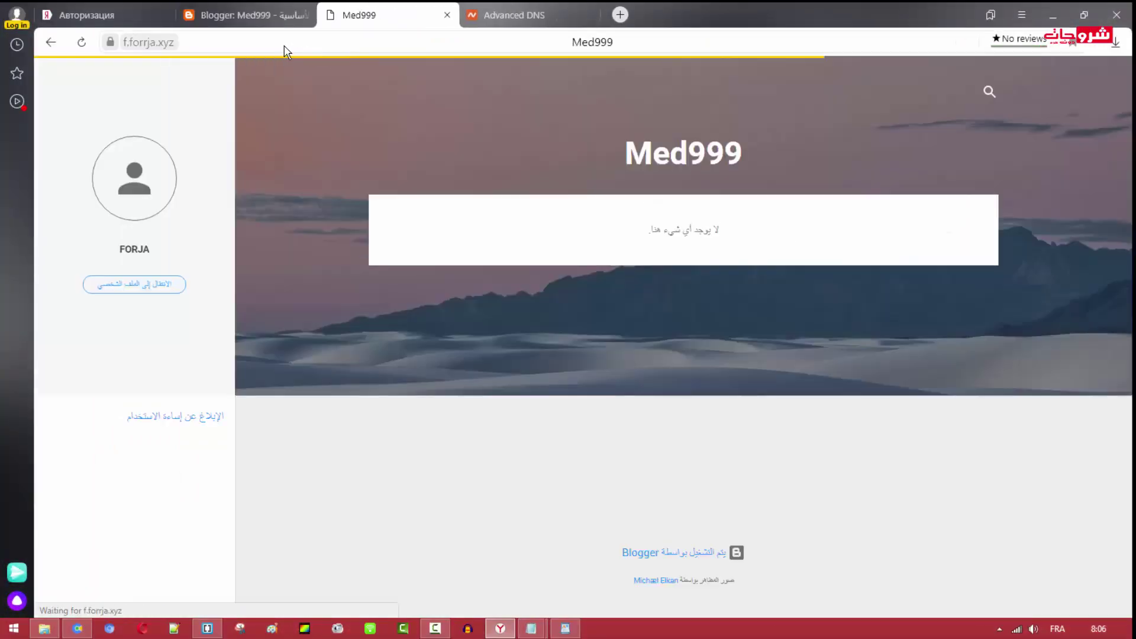
{"action": "left_click", "coordinate": [219, 46]}
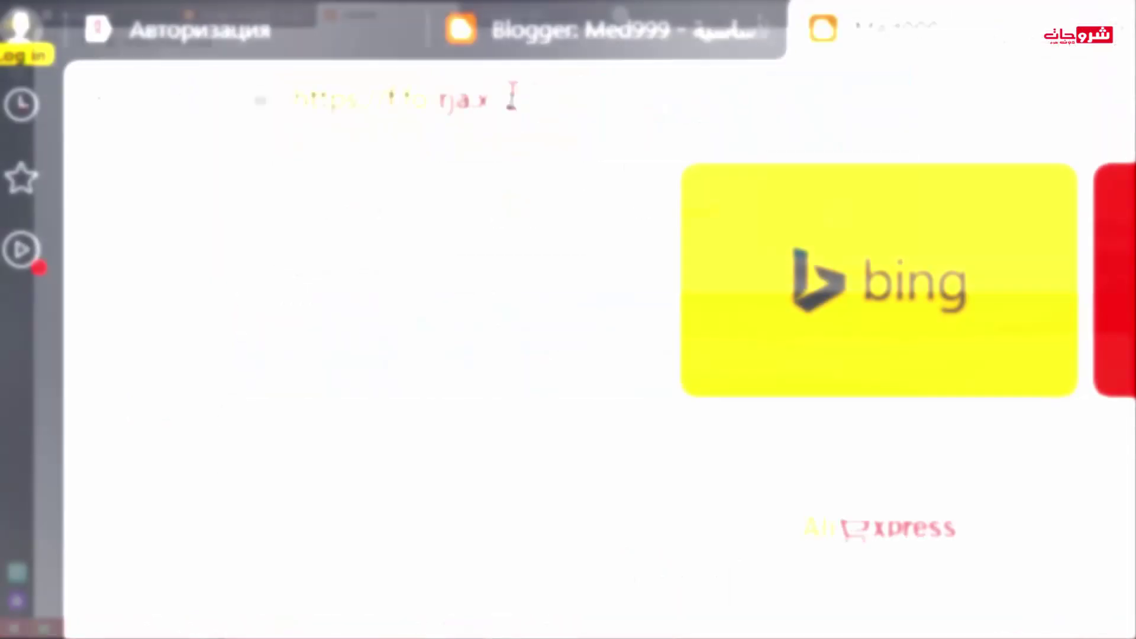
{"action": "left_click_drag", "start_coordinate": [220, 41], "coordinate": [127, 42]}
{"action": "left_click", "coordinate": [538, 96]}
{"action": "left_click_drag", "start_coordinate": [601, 97], "coordinate": [286, 95]}
{"action": "left_click", "coordinate": [540, 100]}
{"action": "left_click_drag", "start_coordinate": [533, 98], "coordinate": [296, 100]}
{"action": "left_click", "coordinate": [571, 107]}
{"action": "left_click_drag", "start_coordinate": [570, 106], "coordinate": [290, 98]}
{"action": "left_click_drag", "start_coordinate": [440, 98], "coordinate": [525, 99]}
{"action": "left_click_drag", "start_coordinate": [598, 101], "coordinate": [299, 89]}
{"action": "key", "text": "Return"}
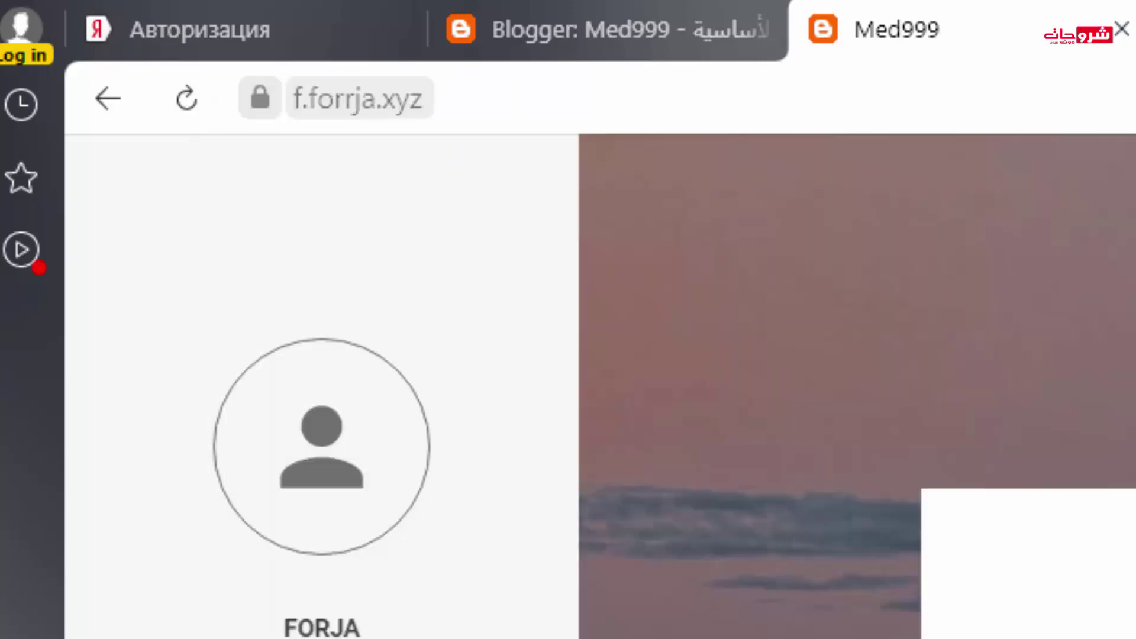